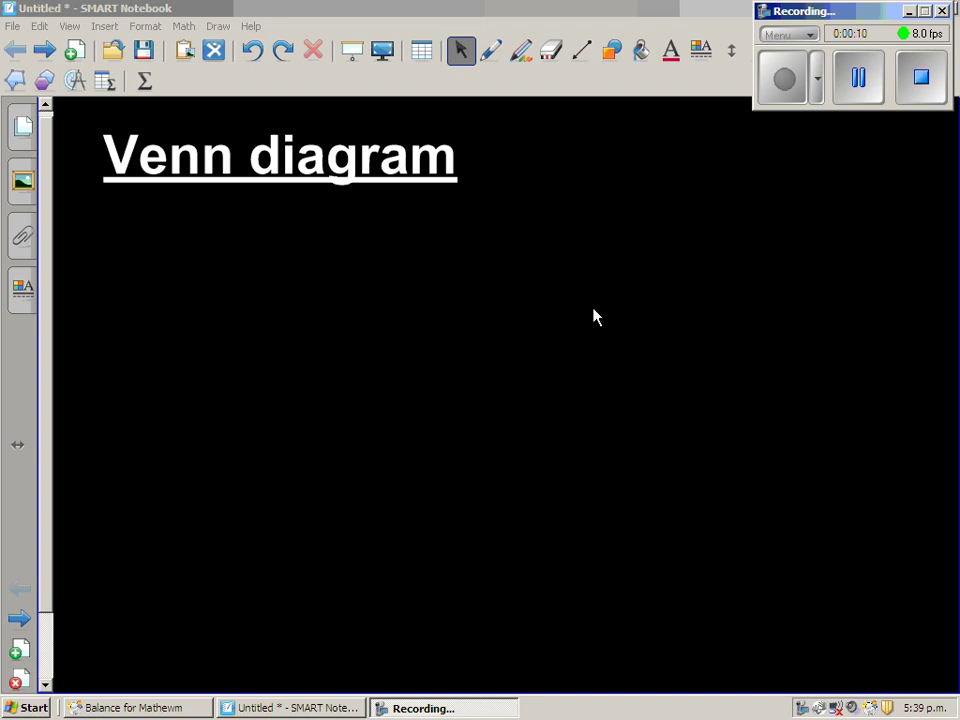
Set the pen to light orange ink on the 'Venn diagram' page
{"action": "left_click", "coordinate": [490, 52]}
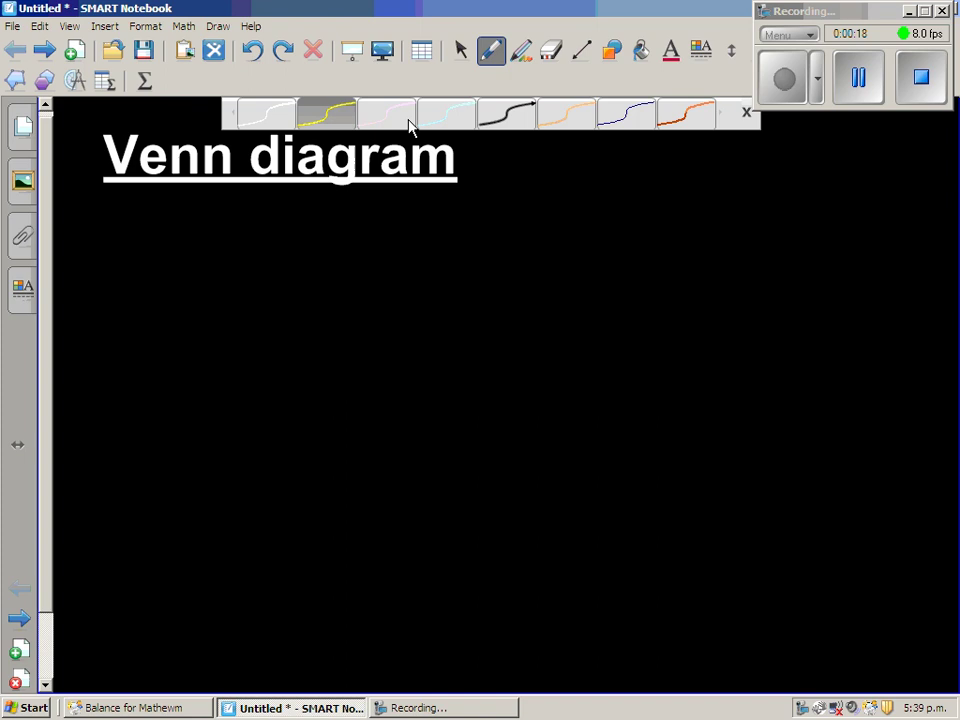
{"action": "left_click", "coordinate": [569, 121]}
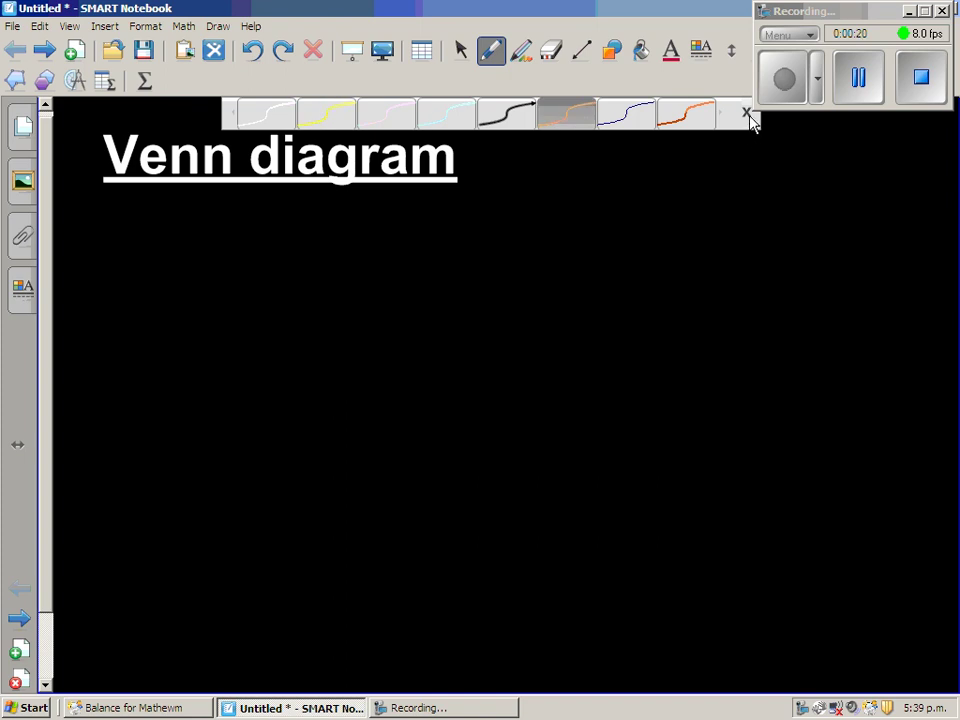
Handwrite 'Sample space = {1, 2, 3, ..... 20}' in orange below the title
{"action": "left_click", "coordinate": [747, 114]}
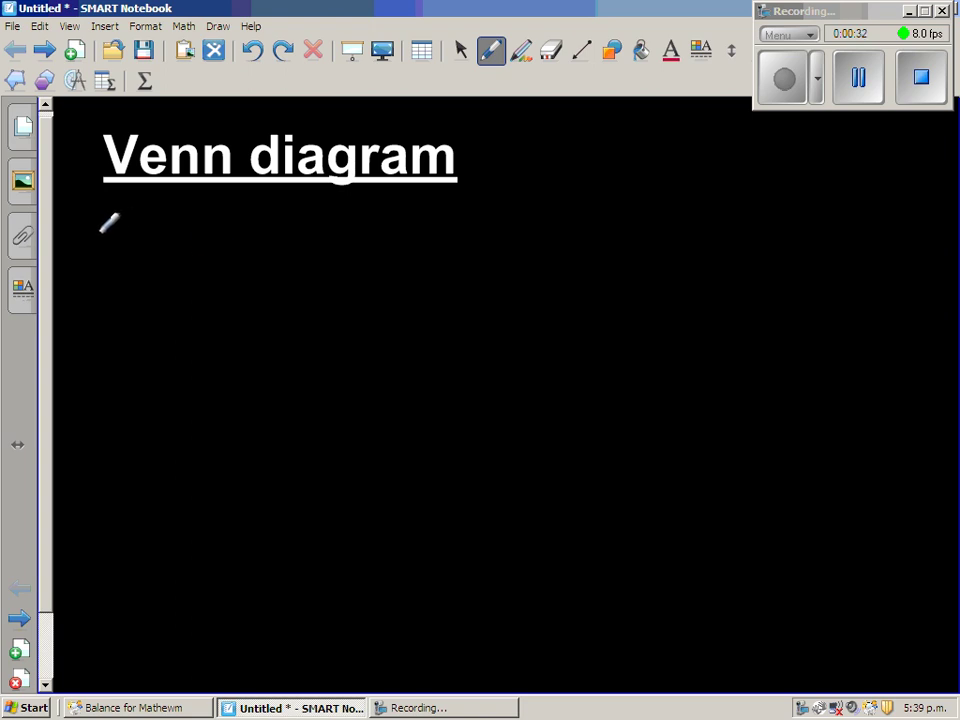
{"action": "mouse_move", "coordinate": [101, 222]}
{"action": "left_mouse_down"}
{"action": "mouse_move", "coordinate": [92, 252]}
{"action": "mouse_move", "coordinate": [170, 255]}
{"action": "left_mouse_up"}
{"action": "mouse_move", "coordinate": [188, 222]}
{"action": "left_mouse_down"}
{"action": "mouse_move", "coordinate": [190, 255]}
{"action": "mouse_move", "coordinate": [358, 242]}
{"action": "left_mouse_up"}
{"action": "left_click_drag", "start_coordinate": [348, 250], "coordinate": [359, 250]}
{"action": "mouse_move", "coordinate": [400, 200]}
{"action": "left_mouse_down"}
{"action": "mouse_move", "coordinate": [390, 230]}
{"action": "mouse_move", "coordinate": [400, 257]}
{"action": "mouse_move", "coordinate": [471, 221]}
{"action": "mouse_move", "coordinate": [477, 240]}
{"action": "left_mouse_up"}
{"action": "mouse_move", "coordinate": [490, 234]}
{"action": "left_mouse_down"}
{"action": "mouse_move", "coordinate": [487, 245]}
{"action": "mouse_move", "coordinate": [532, 247]}
{"action": "left_mouse_up"}
{"action": "left_click", "coordinate": [566, 231]}
{"action": "left_click", "coordinate": [583, 231]}
{"action": "left_click", "coordinate": [600, 231]}
{"action": "left_click", "coordinate": [617, 231]}
{"action": "left_click", "coordinate": [635, 230]}
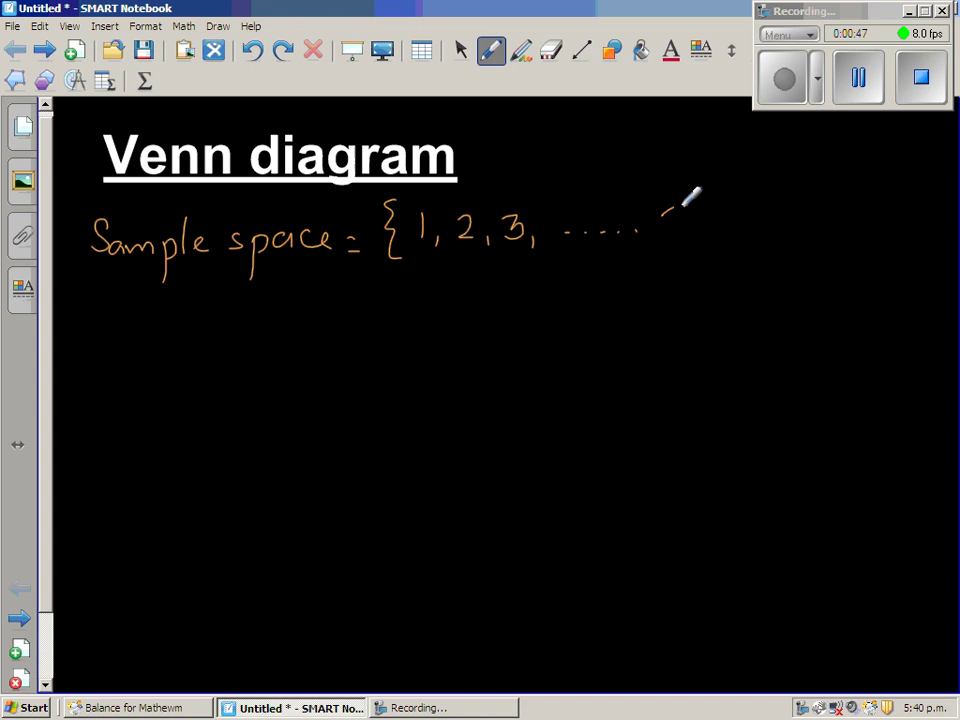
{"action": "mouse_move", "coordinate": [683, 200]}
{"action": "left_mouse_down"}
{"action": "mouse_move", "coordinate": [669, 231]}
{"action": "mouse_move", "coordinate": [721, 207]}
{"action": "mouse_move", "coordinate": [716, 248]}
{"action": "left_mouse_up"}
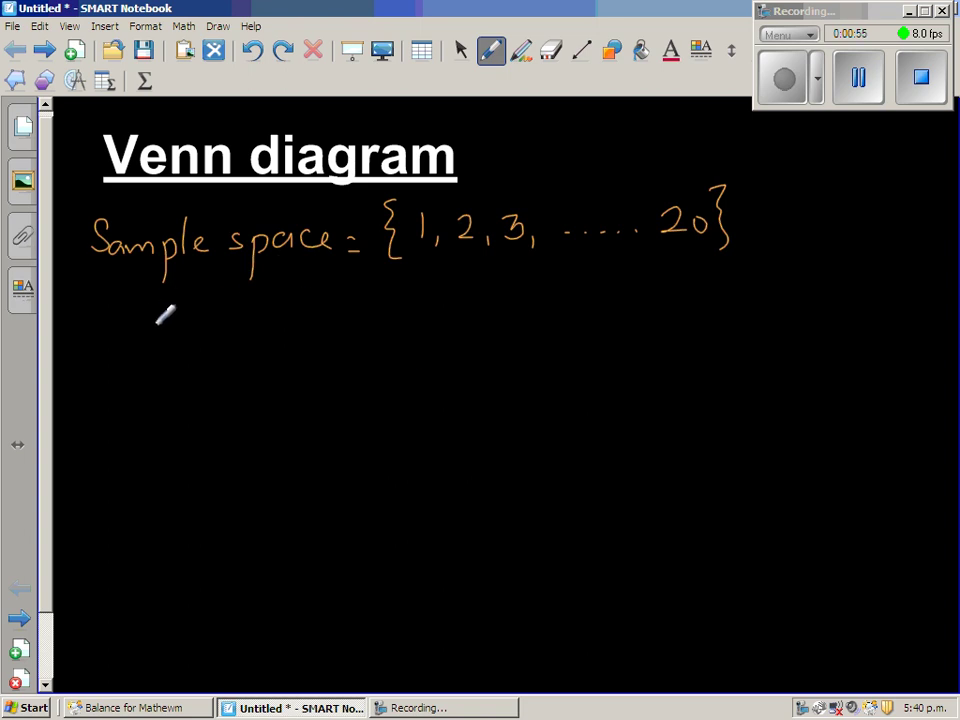
Write 'A = set of multiples of 2 = {2,4,6,8,...20}'
{"action": "mouse_move", "coordinate": [175, 297]}
{"action": "left_mouse_down"}
{"action": "mouse_move", "coordinate": [181, 330]}
{"action": "mouse_move", "coordinate": [168, 317]}
{"action": "mouse_move", "coordinate": [216, 321]}
{"action": "left_mouse_up"}
{"action": "mouse_move", "coordinate": [204, 331]}
{"action": "left_mouse_down"}
{"action": "mouse_move", "coordinate": [252, 321]}
{"action": "mouse_move", "coordinate": [292, 328]}
{"action": "mouse_move", "coordinate": [298, 311]}
{"action": "mouse_move", "coordinate": [326, 326]}
{"action": "mouse_move", "coordinate": [333, 314]}
{"action": "left_mouse_up"}
{"action": "left_click_drag", "start_coordinate": [352, 300], "coordinate": [334, 342]}
{"action": "mouse_move", "coordinate": [338, 320]}
{"action": "left_mouse_down"}
{"action": "mouse_move", "coordinate": [394, 302]}
{"action": "mouse_move", "coordinate": [407, 313]}
{"action": "mouse_move", "coordinate": [431, 291]}
{"action": "mouse_move", "coordinate": [430, 318]}
{"action": "mouse_move", "coordinate": [440, 322]}
{"action": "left_mouse_up"}
{"action": "mouse_move", "coordinate": [432, 306]}
{"action": "left_mouse_down"}
{"action": "mouse_move", "coordinate": [468, 298]}
{"action": "mouse_move", "coordinate": [457, 298]}
{"action": "mouse_move", "coordinate": [471, 318]}
{"action": "mouse_move", "coordinate": [485, 290]}
{"action": "mouse_move", "coordinate": [495, 312]}
{"action": "mouse_move", "coordinate": [519, 317]}
{"action": "mouse_move", "coordinate": [571, 294]}
{"action": "mouse_move", "coordinate": [566, 335]}
{"action": "mouse_move", "coordinate": [578, 298]}
{"action": "left_mouse_up"}
{"action": "mouse_move", "coordinate": [554, 316]}
{"action": "left_mouse_down"}
{"action": "mouse_move", "coordinate": [594, 297]}
{"action": "mouse_move", "coordinate": [594, 316]}
{"action": "mouse_move", "coordinate": [638, 305]}
{"action": "left_mouse_up"}
{"action": "mouse_move", "coordinate": [626, 316]}
{"action": "left_mouse_down"}
{"action": "mouse_move", "coordinate": [665, 290]}
{"action": "mouse_move", "coordinate": [662, 320]}
{"action": "mouse_move", "coordinate": [729, 291]}
{"action": "mouse_move", "coordinate": [759, 305]}
{"action": "mouse_move", "coordinate": [735, 297]}
{"action": "mouse_move", "coordinate": [759, 316]}
{"action": "mouse_move", "coordinate": [733, 313]}
{"action": "mouse_move", "coordinate": [779, 310]}
{"action": "mouse_move", "coordinate": [773, 292]}
{"action": "mouse_move", "coordinate": [789, 318]}
{"action": "left_mouse_up"}
{"action": "left_click", "coordinate": [806, 315]}
{"action": "left_click", "coordinate": [821, 315]}
{"action": "left_click", "coordinate": [836, 315]}
{"action": "mouse_move", "coordinate": [855, 300]}
{"action": "left_mouse_down"}
{"action": "mouse_move", "coordinate": [857, 315]}
{"action": "mouse_move", "coordinate": [870, 318]}
{"action": "mouse_move", "coordinate": [880, 300]}
{"action": "mouse_move", "coordinate": [896, 332]}
{"action": "left_mouse_up"}
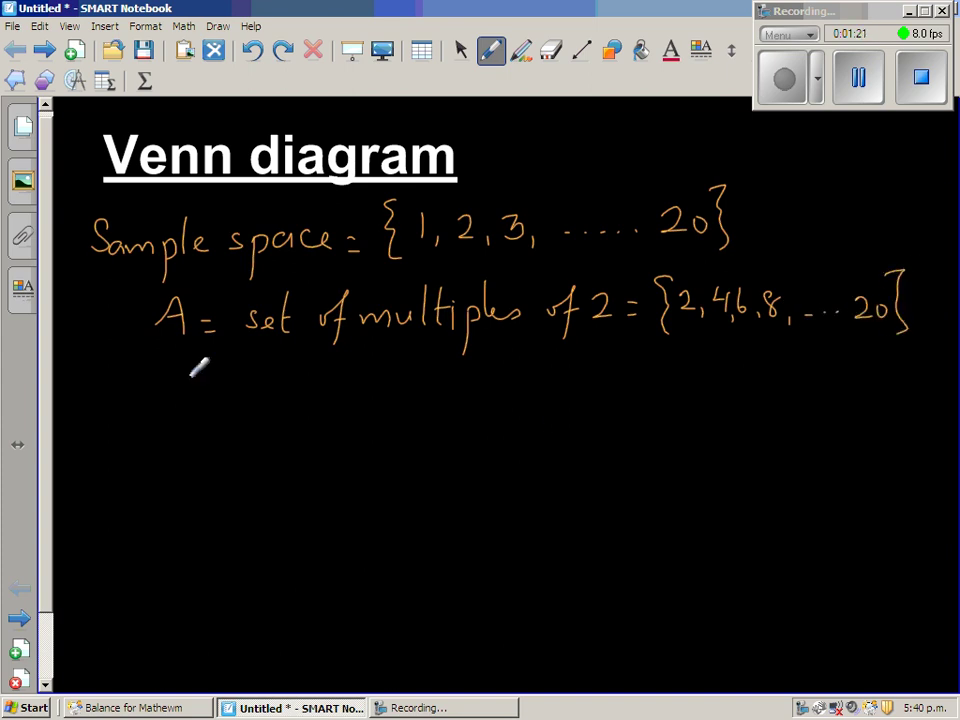
{"action": "mouse_move", "coordinate": [166, 372]}
{"action": "left_mouse_down"}
{"action": "mouse_move", "coordinate": [161, 397]}
{"action": "mouse_move", "coordinate": [219, 385]}
{"action": "left_mouse_up"}
Write the ditto line 'B = 3 = {3,6,9,12,15,18}' beneath set A
{"action": "left_click_drag", "start_coordinate": [209, 391], "coordinate": [266, 385]}
{"action": "left_click_drag", "start_coordinate": [271, 378], "coordinate": [273, 385]}
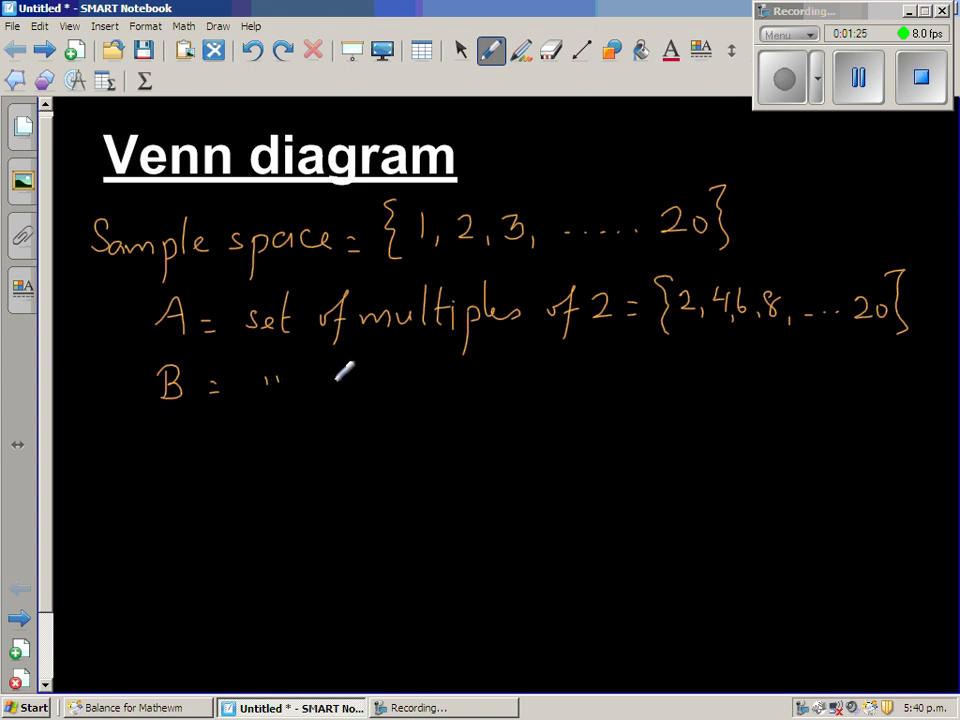
{"action": "left_click_drag", "start_coordinate": [337, 378], "coordinate": [339, 385]}
{"action": "left_click_drag", "start_coordinate": [343, 378], "coordinate": [345, 385]}
{"action": "left_click_drag", "start_coordinate": [431, 372], "coordinate": [433, 380]}
{"action": "mouse_move", "coordinate": [555, 370]}
{"action": "left_mouse_down"}
{"action": "mouse_move", "coordinate": [588, 365]}
{"action": "mouse_move", "coordinate": [605, 370]}
{"action": "mouse_move", "coordinate": [609, 385]}
{"action": "mouse_move", "coordinate": [670, 371]}
{"action": "mouse_move", "coordinate": [643, 375]}
{"action": "mouse_move", "coordinate": [649, 383]}
{"action": "mouse_move", "coordinate": [672, 361]}
{"action": "mouse_move", "coordinate": [667, 351]}
{"action": "mouse_move", "coordinate": [675, 381]}
{"action": "mouse_move", "coordinate": [702, 391]}
{"action": "mouse_move", "coordinate": [712, 364]}
{"action": "mouse_move", "coordinate": [713, 385]}
{"action": "mouse_move", "coordinate": [729, 375]}
{"action": "mouse_move", "coordinate": [745, 389]}
{"action": "mouse_move", "coordinate": [756, 367]}
{"action": "mouse_move", "coordinate": [781, 394]}
{"action": "mouse_move", "coordinate": [822, 365]}
{"action": "mouse_move", "coordinate": [820, 388]}
{"action": "mouse_move", "coordinate": [835, 393]}
{"action": "mouse_move", "coordinate": [858, 367]}
{"action": "mouse_move", "coordinate": [862, 377]}
{"action": "mouse_move", "coordinate": [862, 365]}
{"action": "mouse_move", "coordinate": [903, 390]}
{"action": "left_mouse_up"}
{"action": "mouse_move", "coordinate": [916, 370]}
{"action": "left_mouse_down"}
{"action": "mouse_move", "coordinate": [920, 338]}
{"action": "mouse_move", "coordinate": [924, 402]}
{"action": "left_mouse_up"}
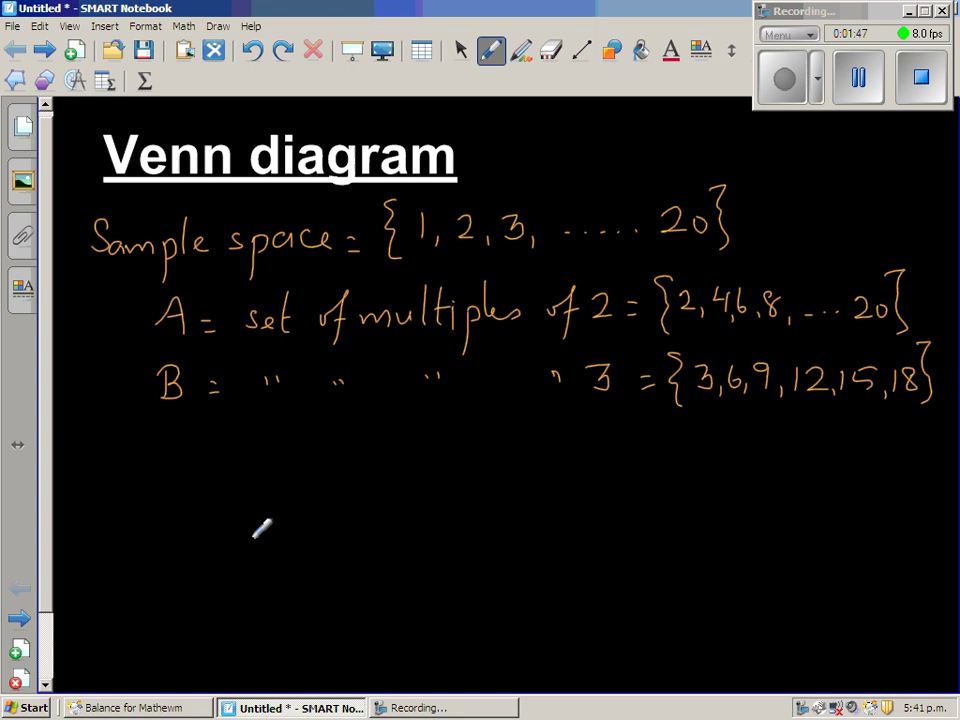
Write 'A∩B = {' on the next line
{"action": "mouse_move", "coordinate": [143, 455]}
{"action": "left_mouse_down"}
{"action": "mouse_move", "coordinate": [158, 479]}
{"action": "mouse_move", "coordinate": [154, 465]}
{"action": "mouse_move", "coordinate": [220, 480]}
{"action": "mouse_move", "coordinate": [236, 459]}
{"action": "mouse_move", "coordinate": [221, 479]}
{"action": "left_mouse_up"}
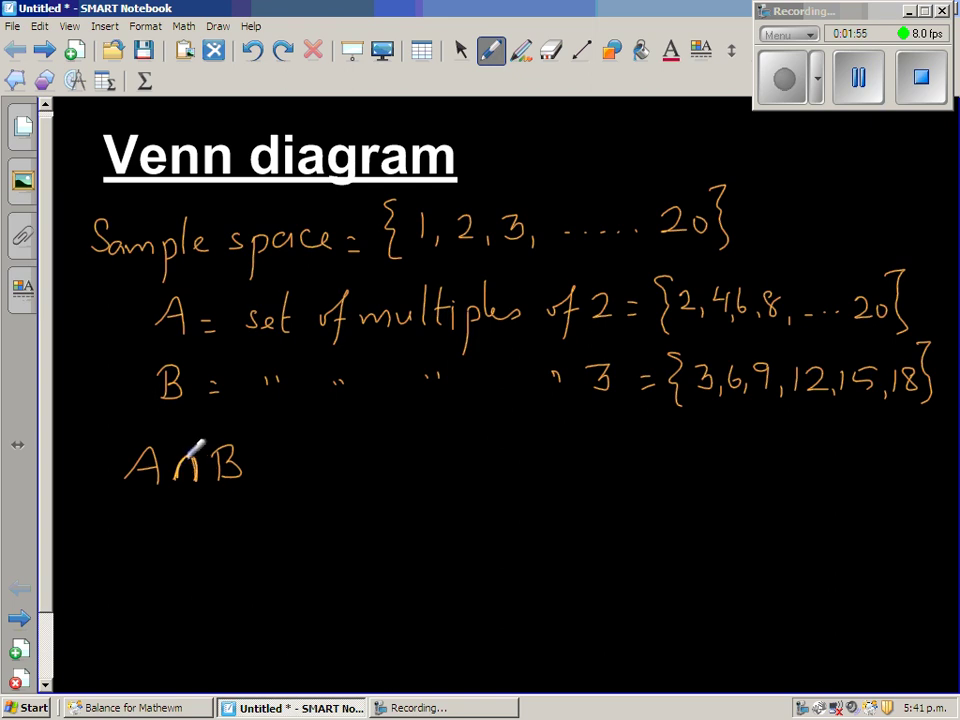
{"action": "left_click_drag", "start_coordinate": [176, 478], "coordinate": [196, 470]}
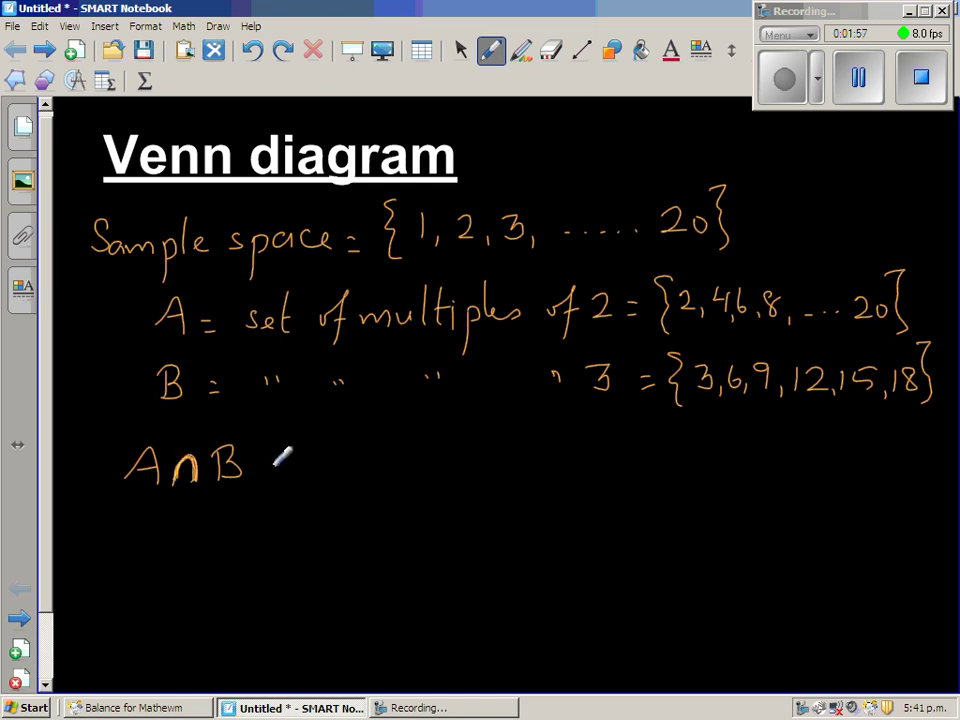
{"action": "left_click_drag", "start_coordinate": [278, 467], "coordinate": [289, 466]}
{"action": "left_click_drag", "start_coordinate": [278, 477], "coordinate": [290, 477]}
{"action": "mouse_move", "coordinate": [331, 432]}
{"action": "left_mouse_down"}
{"action": "mouse_move", "coordinate": [342, 445]}
{"action": "mouse_move", "coordinate": [345, 495]}
{"action": "left_mouse_up"}
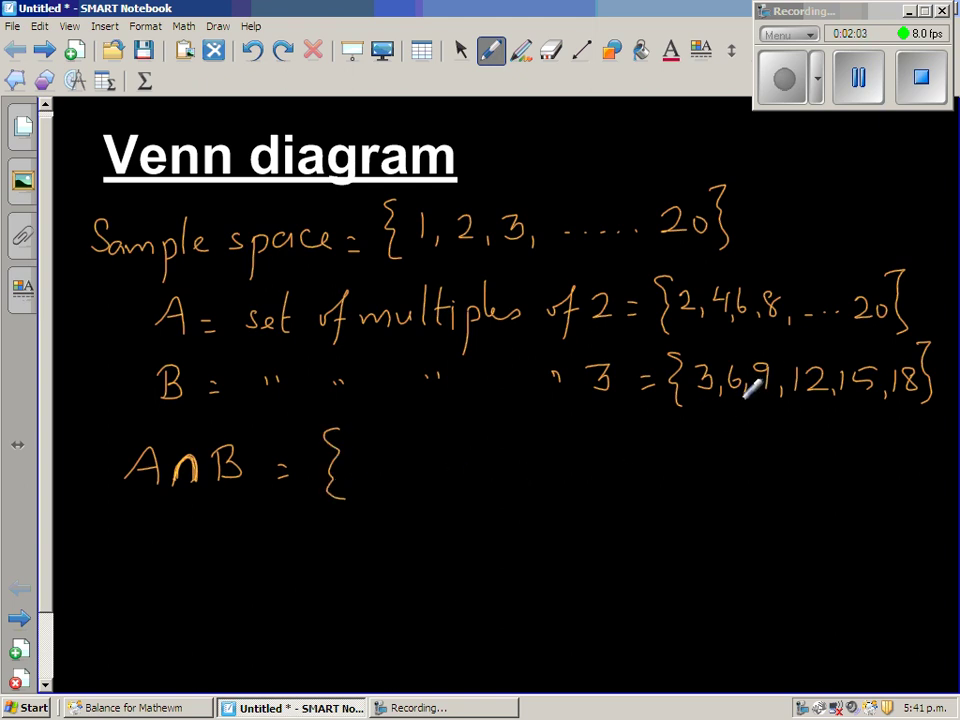
Underline 6, 12 and 18 in set B with yellow ink
{"action": "left_click", "coordinate": [491, 49]}
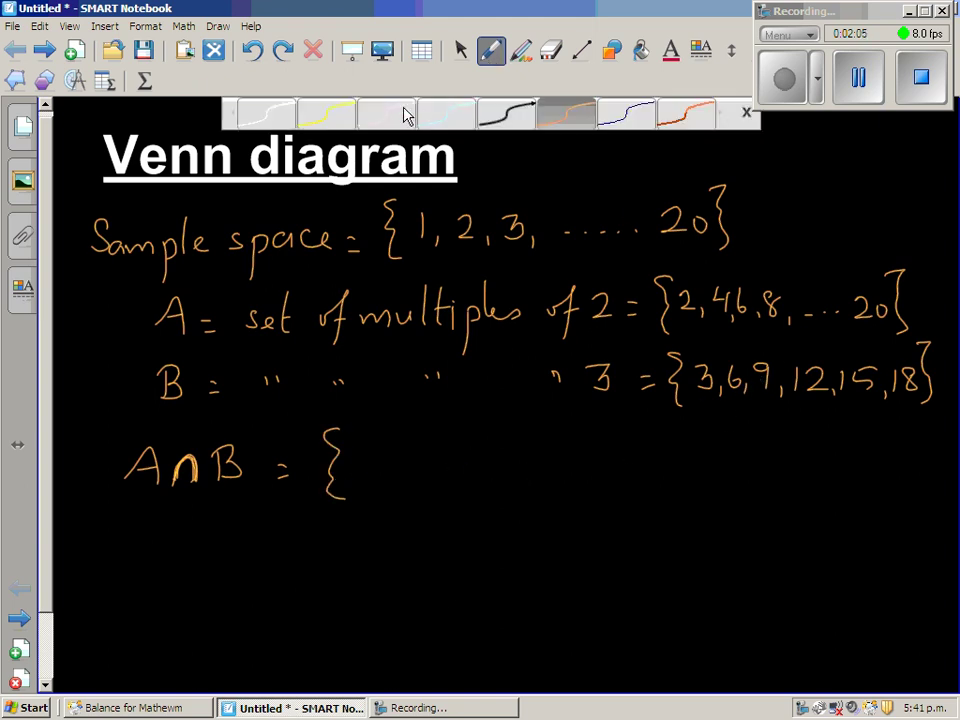
{"action": "left_click", "coordinate": [334, 118]}
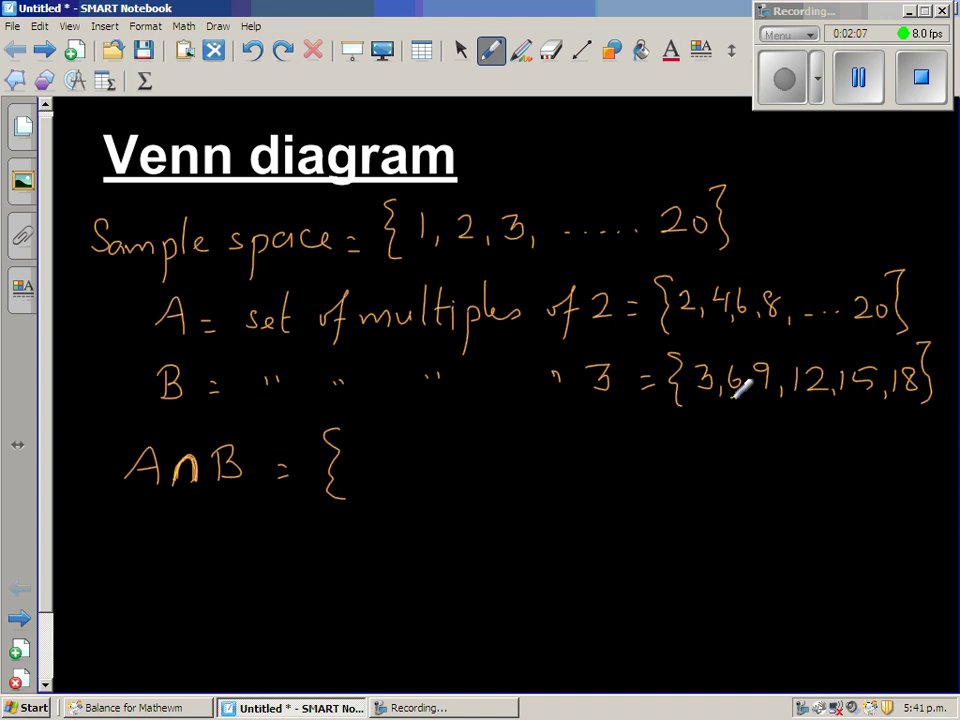
{"action": "left_click_drag", "start_coordinate": [731, 397], "coordinate": [741, 397]}
{"action": "left_click_drag", "start_coordinate": [809, 399], "coordinate": [831, 400]}
{"action": "left_click_drag", "start_coordinate": [897, 401], "coordinate": [914, 401]}
Return to orange ink and complete 'A∩B = {6,12,18}'
{"action": "left_click", "coordinate": [491, 47]}
{"action": "left_click", "coordinate": [567, 115]}
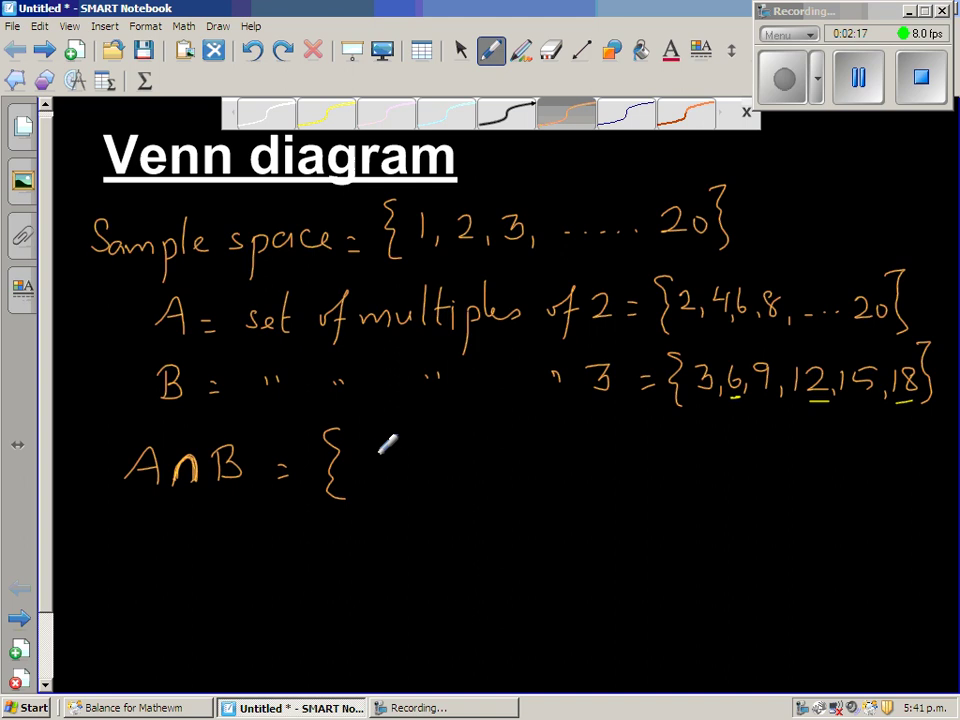
{"action": "mouse_move", "coordinate": [390, 447]}
{"action": "left_mouse_down"}
{"action": "mouse_move", "coordinate": [384, 462]}
{"action": "mouse_move", "coordinate": [400, 473]}
{"action": "mouse_move", "coordinate": [458, 472]}
{"action": "left_mouse_up"}
{"action": "mouse_move", "coordinate": [466, 466]}
{"action": "left_mouse_down"}
{"action": "mouse_move", "coordinate": [465, 479]}
{"action": "mouse_move", "coordinate": [513, 445]}
{"action": "mouse_move", "coordinate": [547, 442]}
{"action": "mouse_move", "coordinate": [540, 490]}
{"action": "left_mouse_up"}
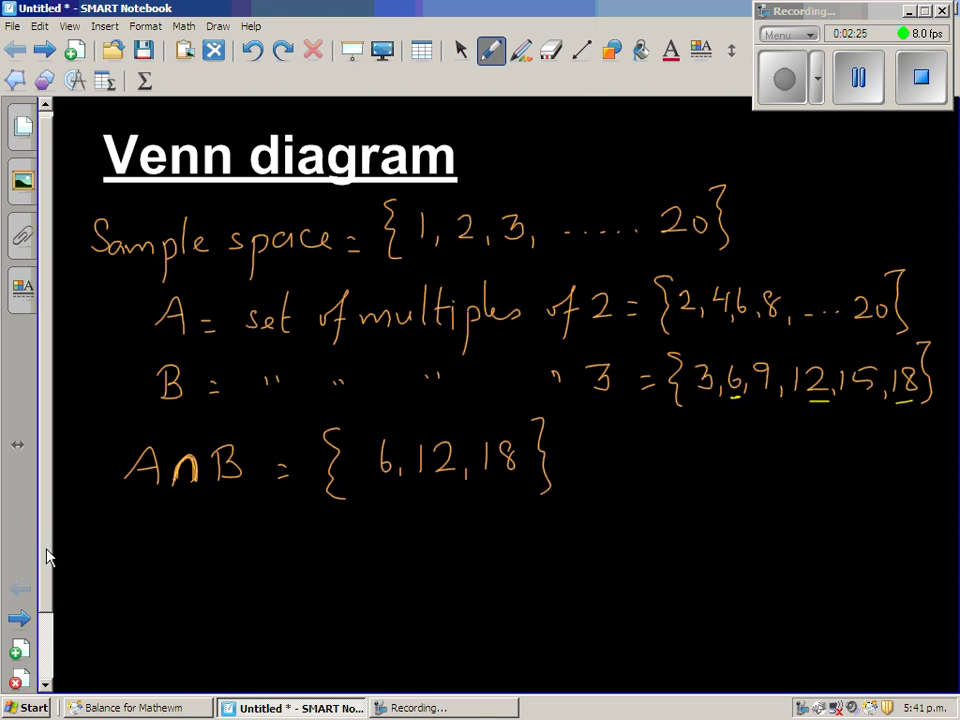
Place a compass on the page below the A∩B line
{"action": "scroll", "coordinate": [51, 620], "scroll_direction": "down", "scroll_amount": 1}
{"action": "scroll", "coordinate": [527, 662], "scroll_direction": "down", "scroll_amount": 3}
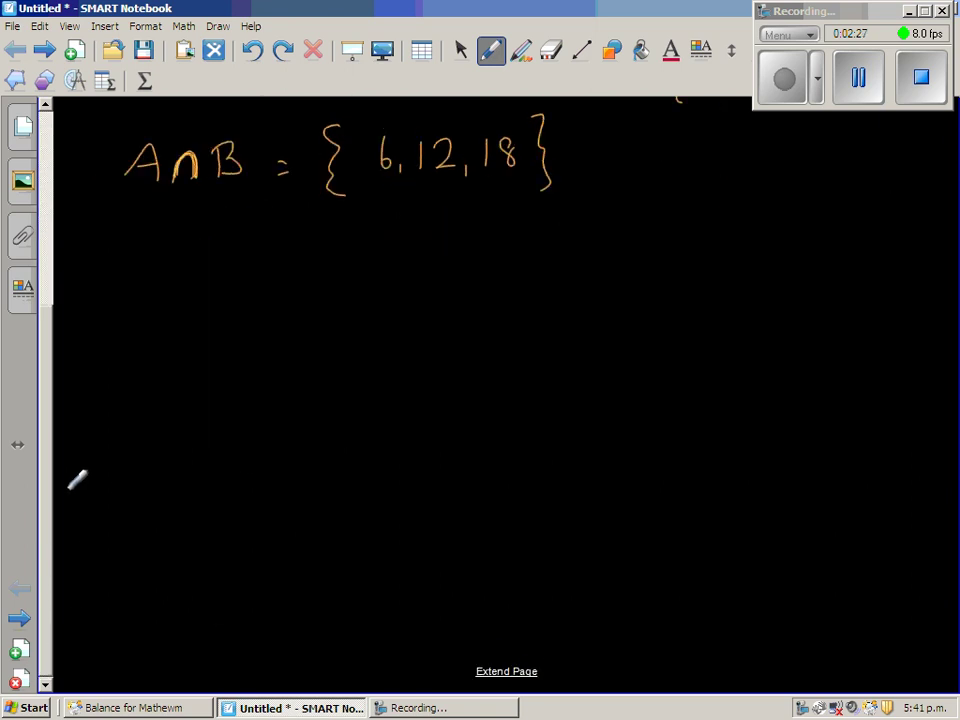
{"action": "left_click_drag", "start_coordinate": [47, 497], "coordinate": [51, 381]}
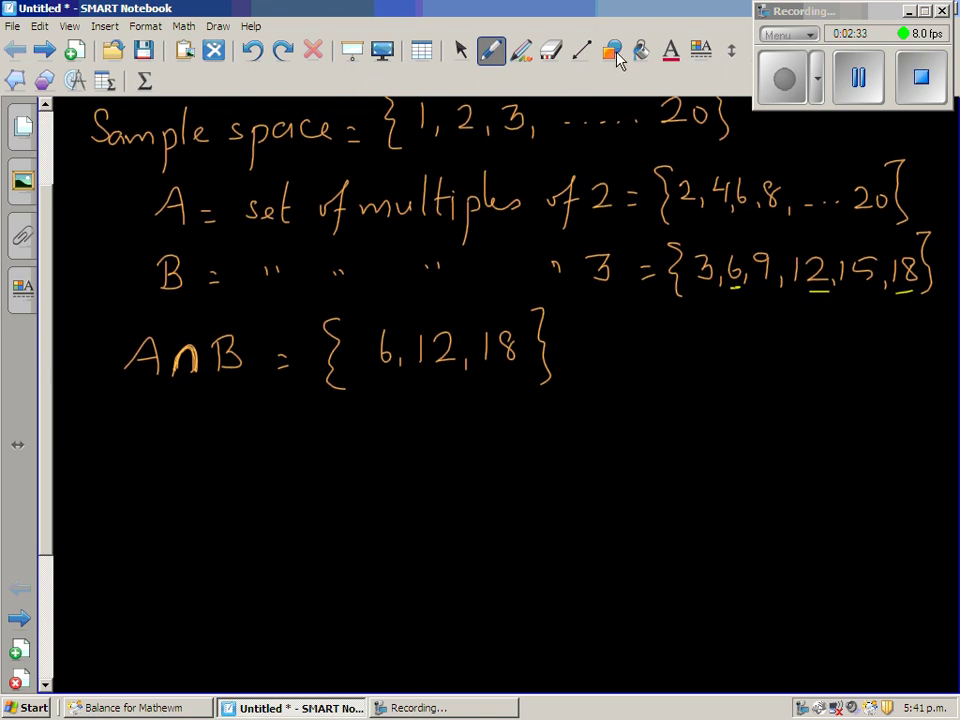
{"action": "left_click", "coordinate": [87, 87]}
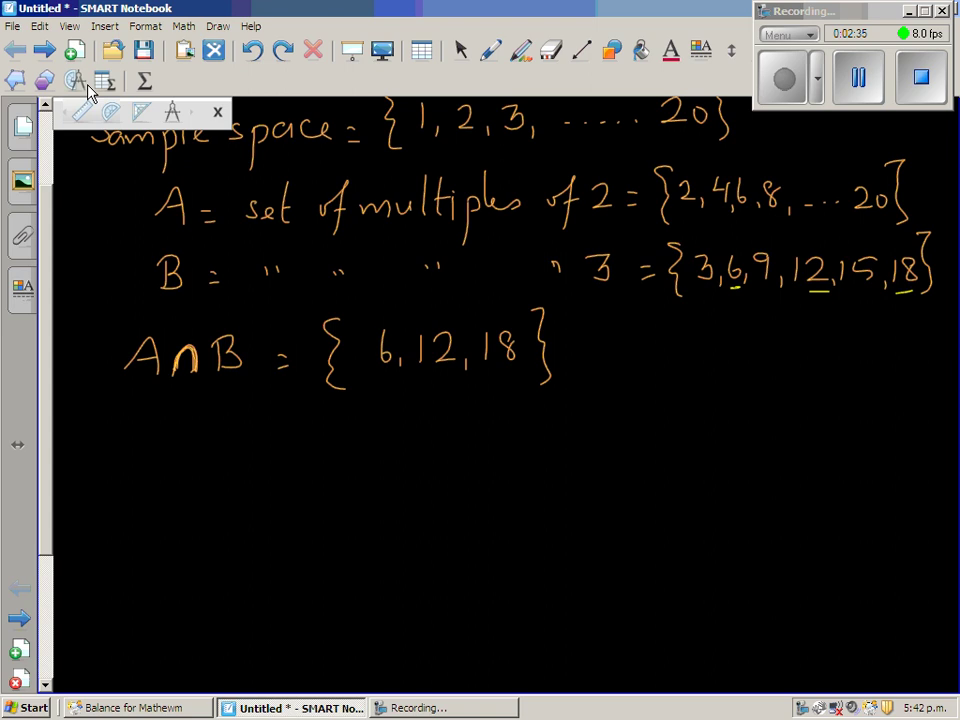
{"action": "left_click", "coordinate": [172, 110]}
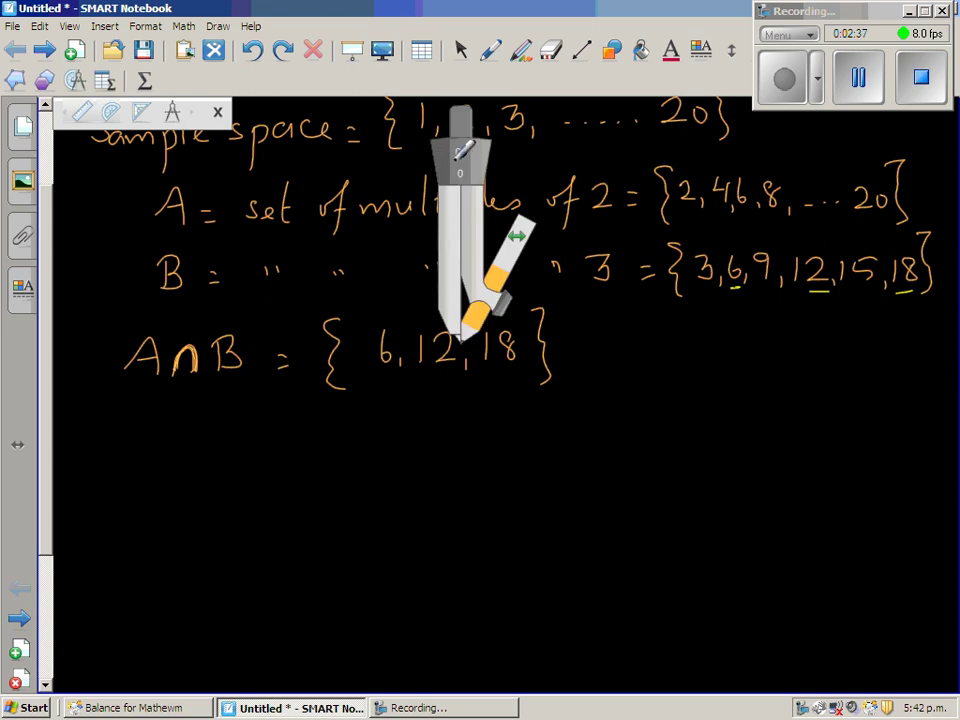
{"action": "left_click", "coordinate": [460, 50]}
{"action": "left_click_drag", "start_coordinate": [470, 167], "coordinate": [362, 423]}
{"action": "left_click_drag", "start_coordinate": [44, 519], "coordinate": [46, 588]}
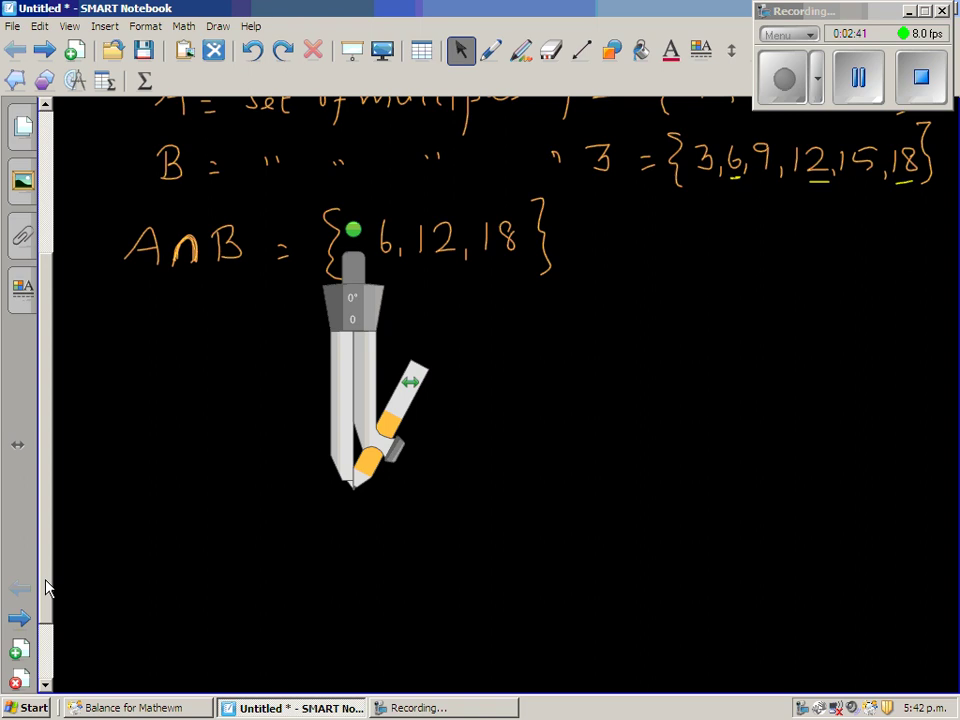
{"action": "left_click_drag", "start_coordinate": [354, 304], "coordinate": [353, 330]}
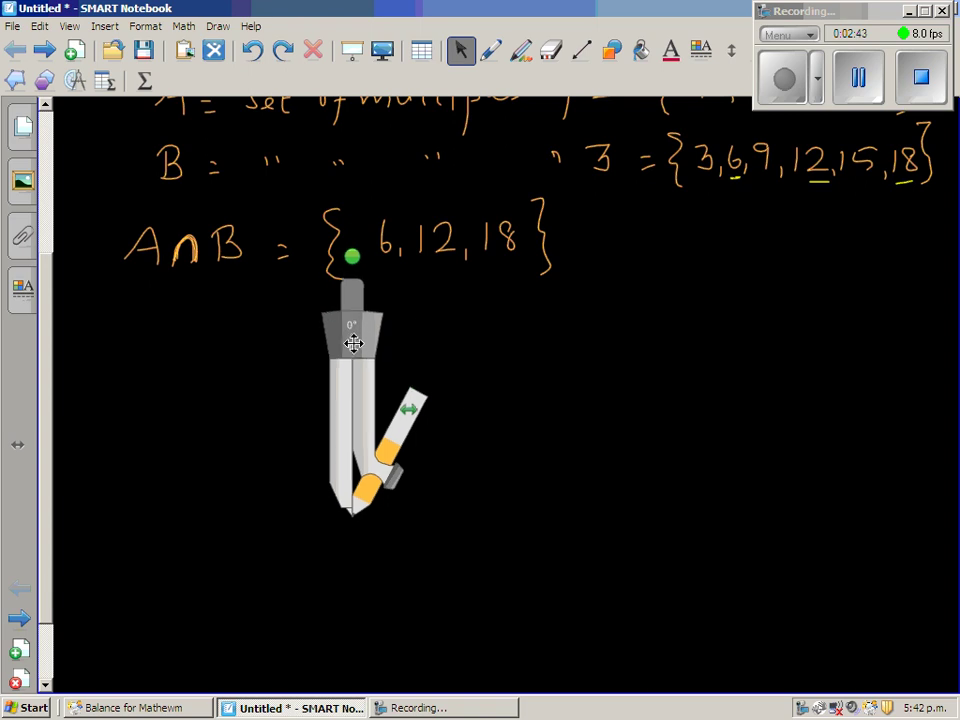
Draw two overlapping circles with the compass in white ink
{"action": "left_click", "coordinate": [490, 52]}
{"action": "left_click", "coordinate": [265, 116]}
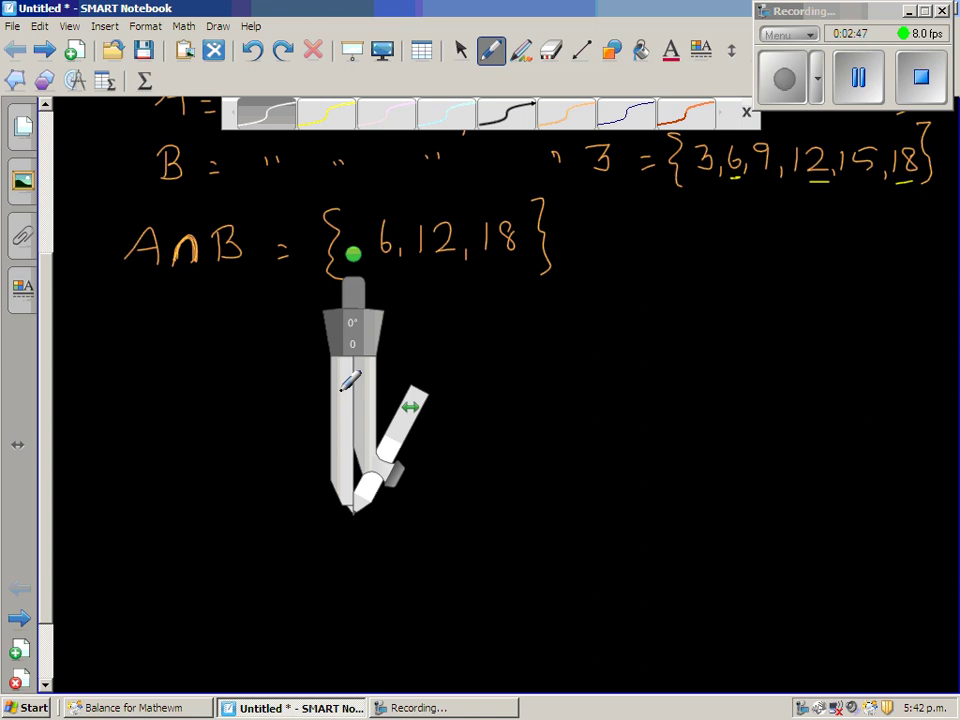
{"action": "left_click", "coordinate": [462, 50]}
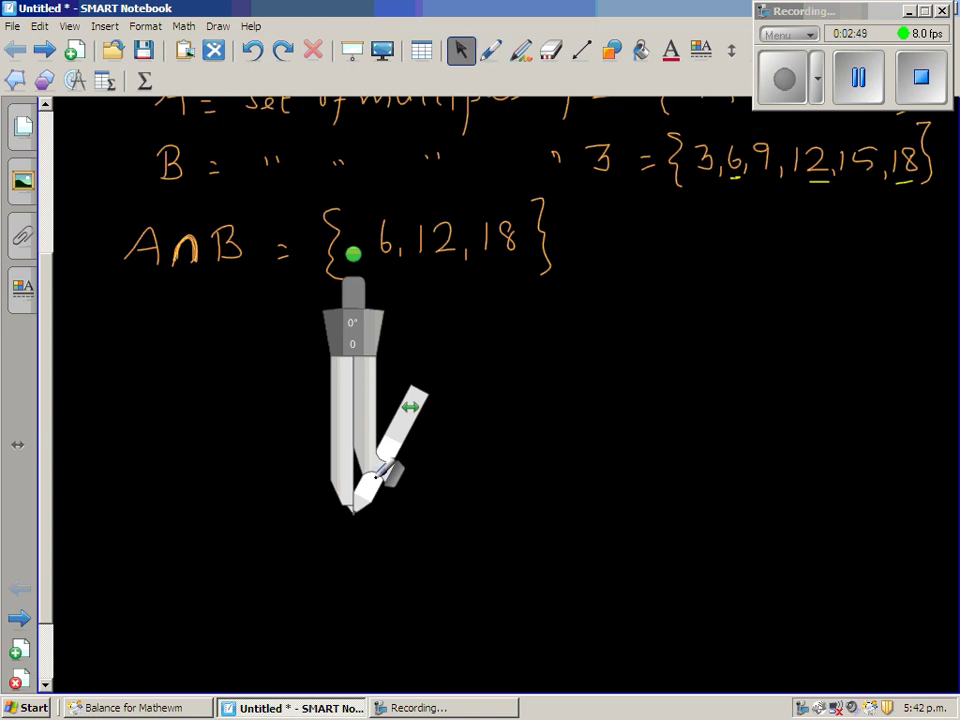
{"action": "mouse_move", "coordinate": [385, 470]}
{"action": "left_mouse_down"}
{"action": "mouse_move", "coordinate": [450, 467]}
{"action": "mouse_move", "coordinate": [493, 482]}
{"action": "left_mouse_up"}
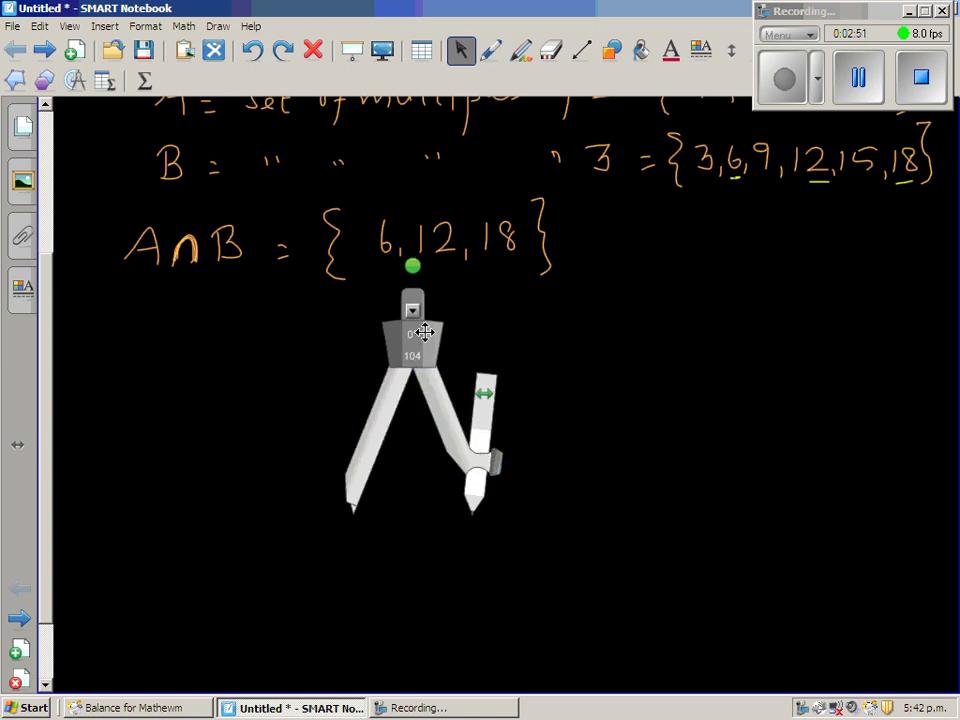
{"action": "mouse_move", "coordinate": [482, 432]}
{"action": "left_mouse_down"}
{"action": "mouse_move", "coordinate": [469, 418]}
{"action": "mouse_move", "coordinate": [236, 394]}
{"action": "mouse_move", "coordinate": [397, 585]}
{"action": "mouse_move", "coordinate": [456, 339]}
{"action": "mouse_move", "coordinate": [440, 335]}
{"action": "mouse_move", "coordinate": [540, 360]}
{"action": "mouse_move", "coordinate": [588, 354]}
{"action": "mouse_move", "coordinate": [530, 369]}
{"action": "mouse_move", "coordinate": [636, 357]}
{"action": "mouse_move", "coordinate": [612, 360]}
{"action": "left_mouse_up"}
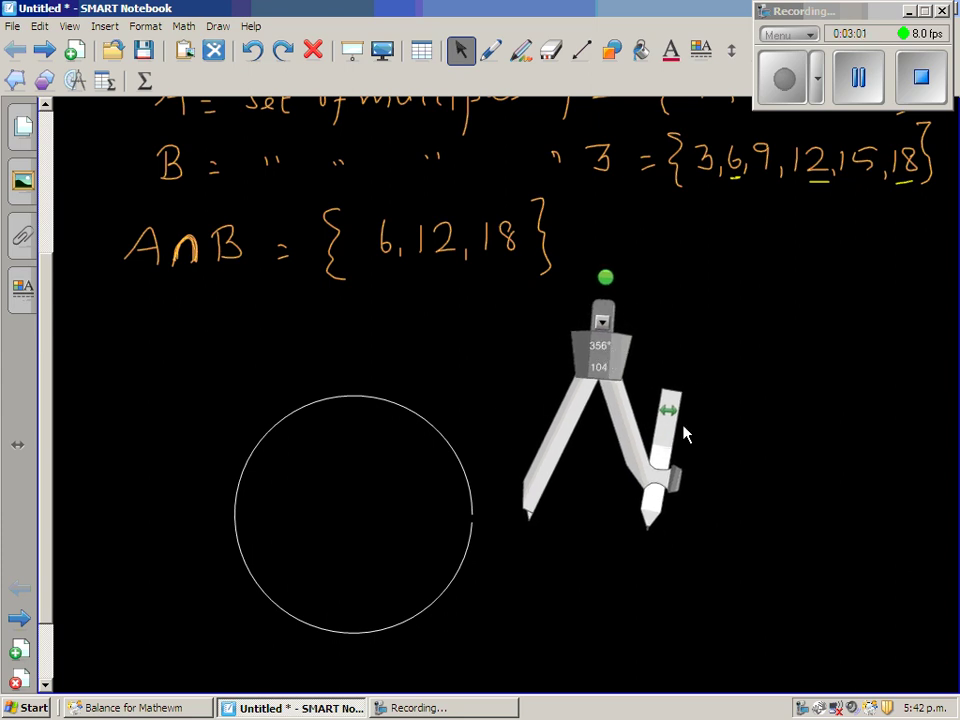
{"action": "mouse_move", "coordinate": [662, 489]}
{"action": "left_mouse_down"}
{"action": "mouse_move", "coordinate": [658, 500]}
{"action": "mouse_move", "coordinate": [437, 592]}
{"action": "mouse_move", "coordinate": [478, 399]}
{"action": "mouse_move", "coordinate": [636, 460]}
{"action": "mouse_move", "coordinate": [647, 514]}
{"action": "left_mouse_up"}
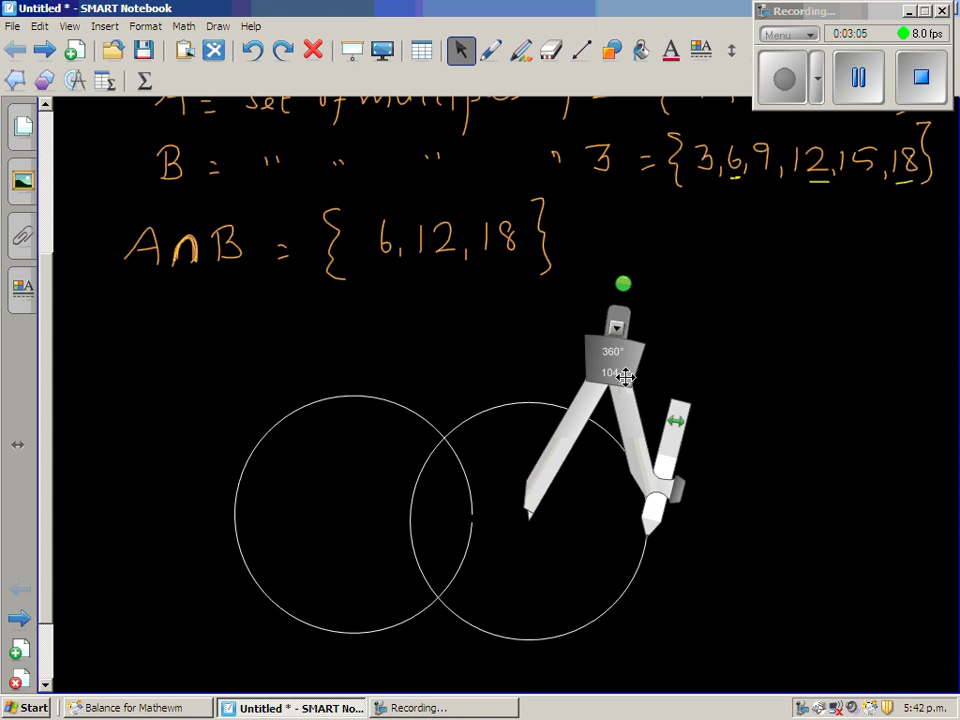
Move the compass away from the circles and delete it
{"action": "mouse_move", "coordinate": [623, 377]}
{"action": "left_mouse_down"}
{"action": "mouse_move", "coordinate": [630, 364]}
{"action": "mouse_move", "coordinate": [826, 277]}
{"action": "left_mouse_up"}
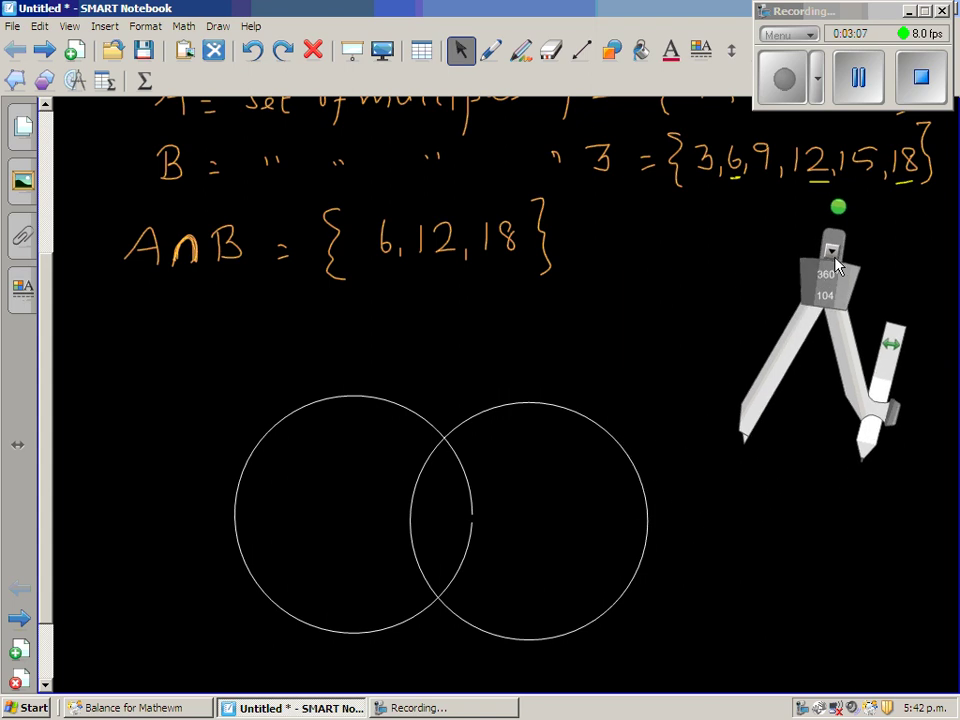
{"action": "left_click", "coordinate": [832, 253]}
{"action": "left_click", "coordinate": [766, 322]}
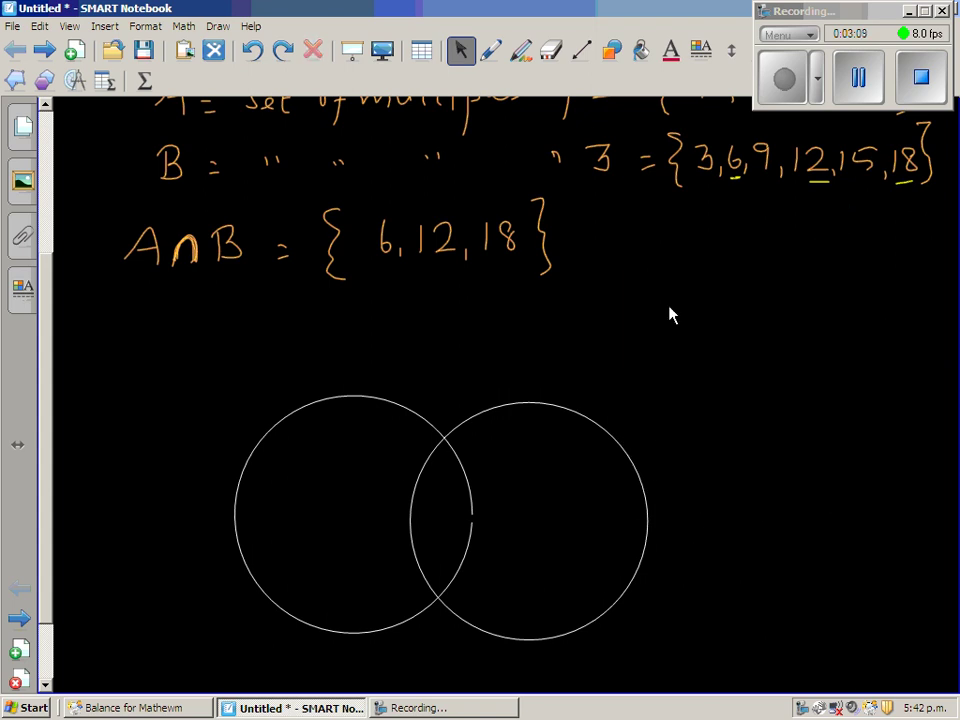
Label the left circle A and the right circle B
{"action": "left_click", "coordinate": [490, 52]}
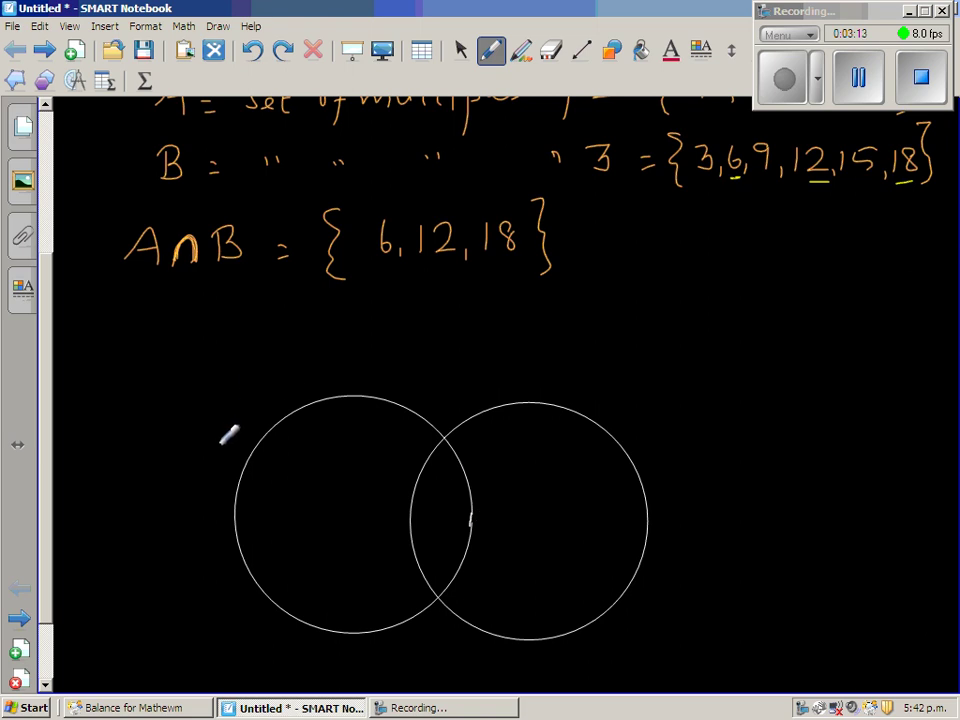
{"action": "mouse_move", "coordinate": [213, 448]}
{"action": "left_mouse_down"}
{"action": "mouse_move", "coordinate": [222, 422]}
{"action": "mouse_move", "coordinate": [232, 448]}
{"action": "mouse_move", "coordinate": [229, 437]}
{"action": "left_mouse_up"}
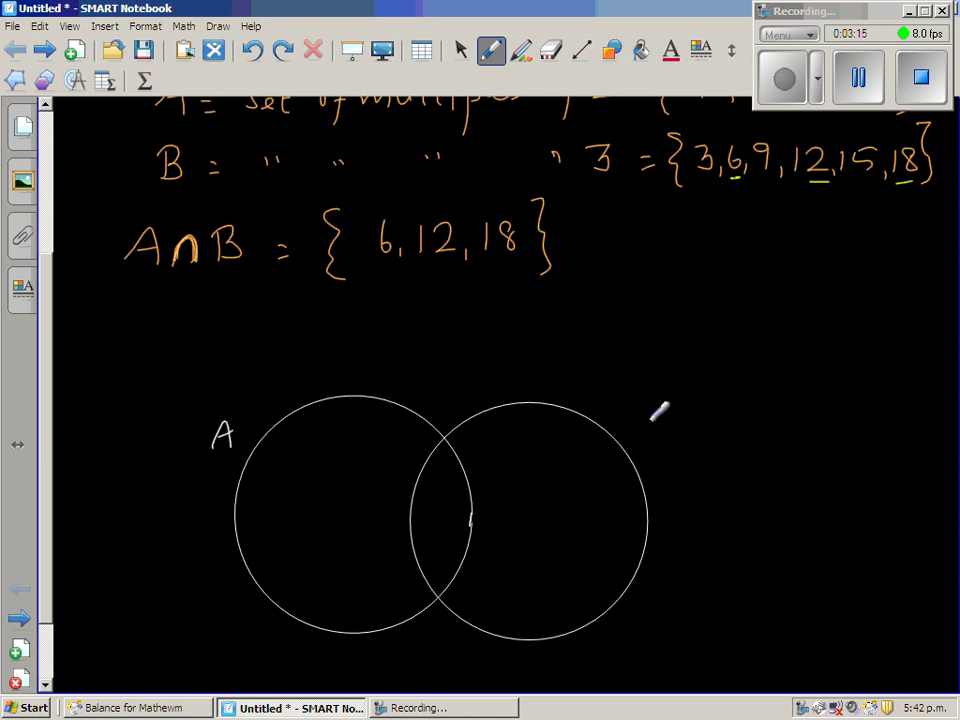
{"action": "left_click_drag", "start_coordinate": [647, 419], "coordinate": [649, 441]}
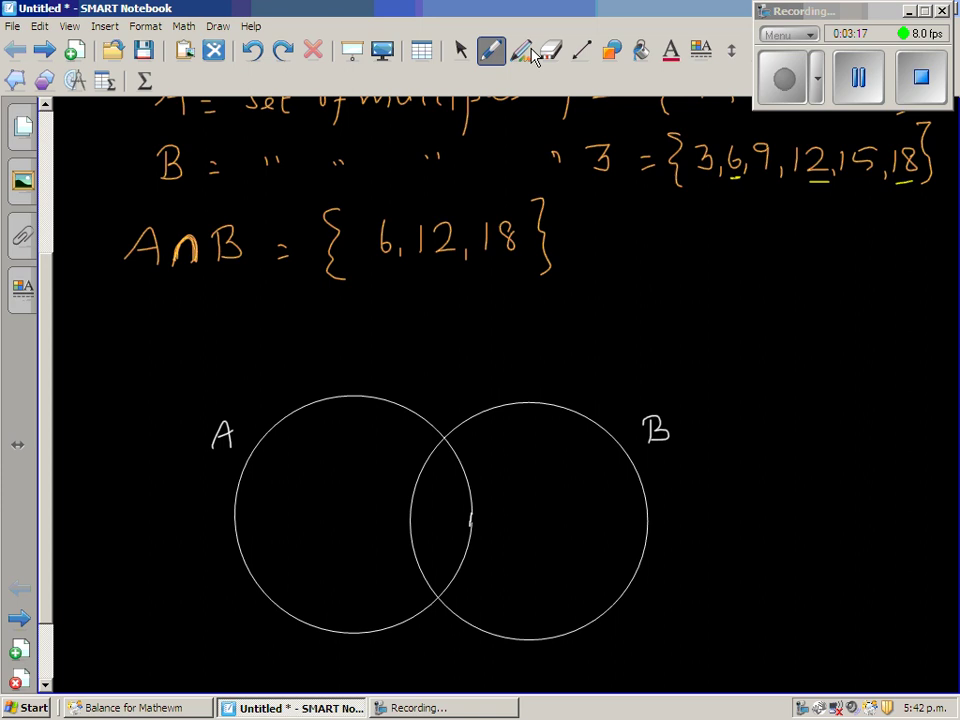
Draw a rectangle enclosing both circles
{"action": "left_click", "coordinate": [612, 52]}
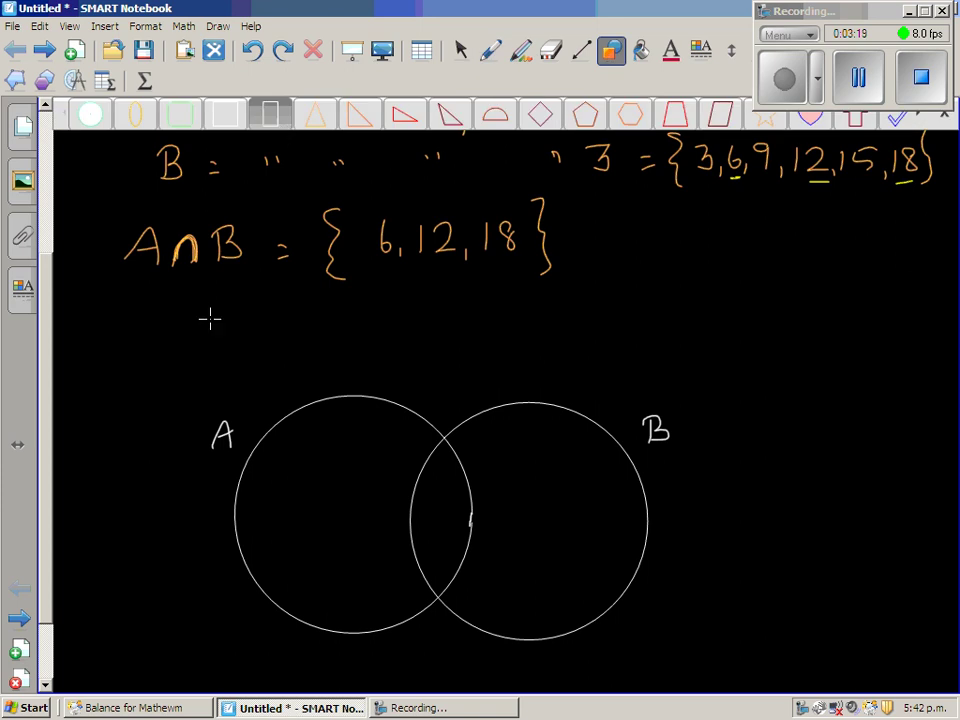
{"action": "left_click_drag", "start_coordinate": [181, 354], "coordinate": [215, 535]}
{"action": "left_click_drag", "start_coordinate": [378, 645], "coordinate": [738, 682]}
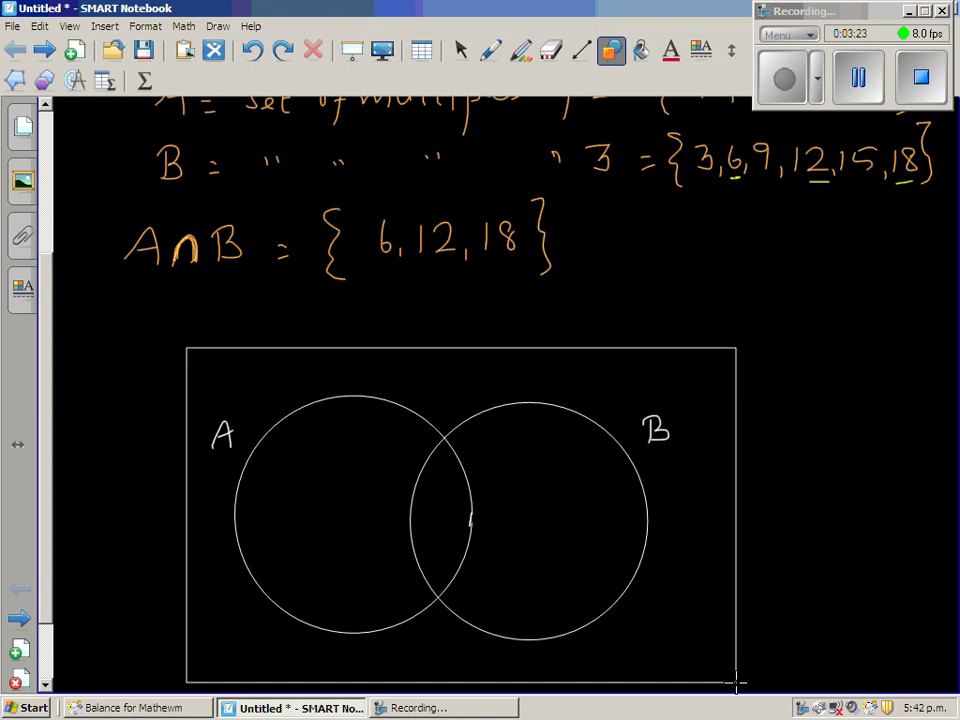
{"action": "scroll", "coordinate": [45, 512], "scroll_direction": "down", "scroll_amount": 2}
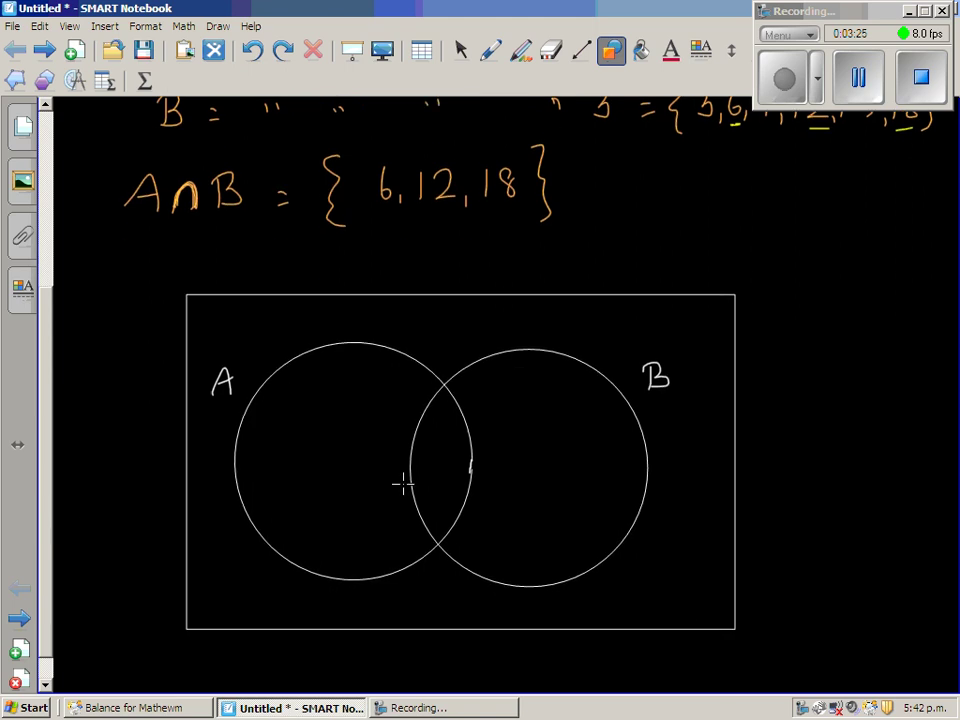
{"action": "scroll", "coordinate": [45, 447], "scroll_direction": "up", "scroll_amount": 3}
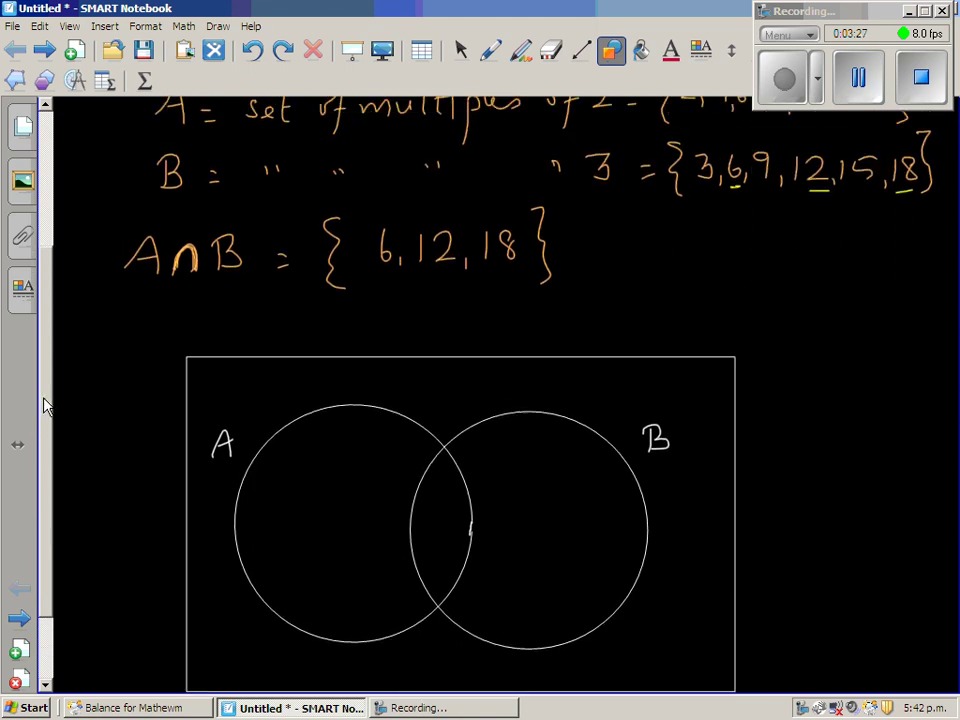
In cyan ink, write 6, 12, 18 in the overlap and 2, 4 in circle A
{"action": "left_click", "coordinate": [490, 56]}
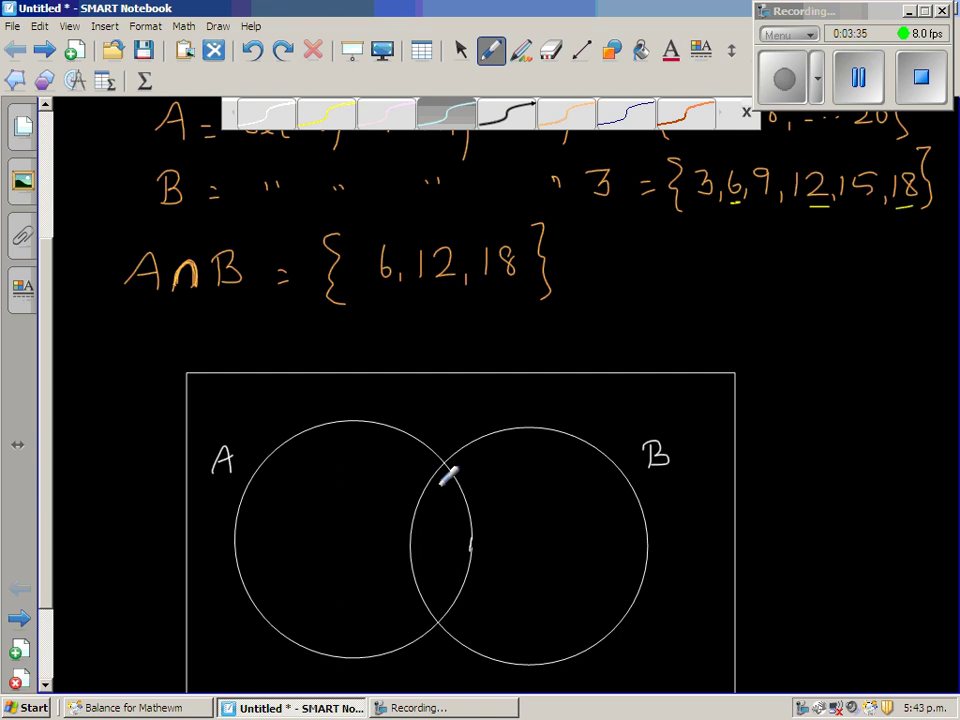
{"action": "mouse_move", "coordinate": [447, 477]}
{"action": "left_mouse_down"}
{"action": "mouse_move", "coordinate": [436, 545]}
{"action": "mouse_move", "coordinate": [452, 528]}
{"action": "mouse_move", "coordinate": [442, 580]}
{"action": "left_mouse_up"}
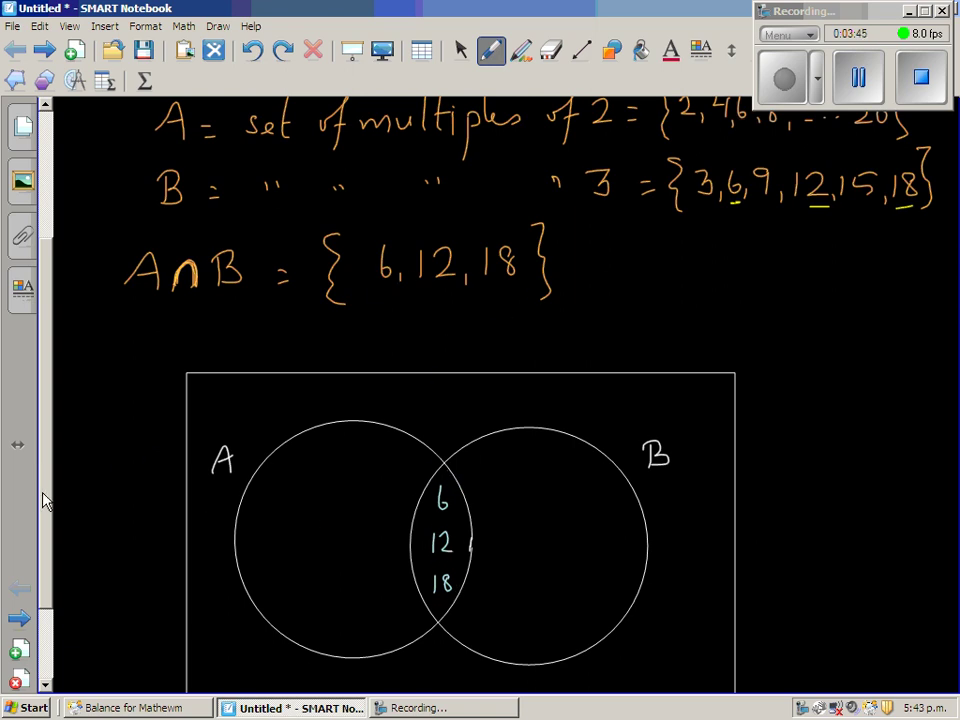
{"action": "mouse_move", "coordinate": [43, 500]}
{"action": "left_mouse_down"}
{"action": "mouse_move", "coordinate": [43, 476]}
{"action": "mouse_move", "coordinate": [43, 510]}
{"action": "left_mouse_up"}
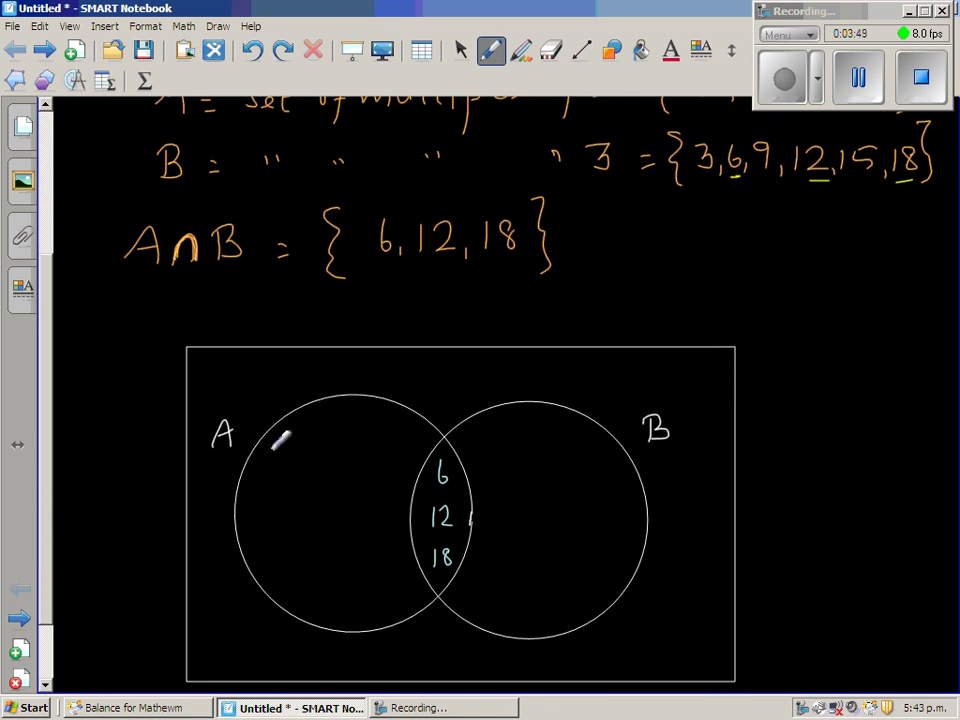
{"action": "mouse_move", "coordinate": [276, 442]}
{"action": "left_mouse_down"}
{"action": "mouse_move", "coordinate": [290, 461]}
{"action": "mouse_move", "coordinate": [334, 452]}
{"action": "mouse_move", "coordinate": [334, 461]}
{"action": "left_mouse_up"}
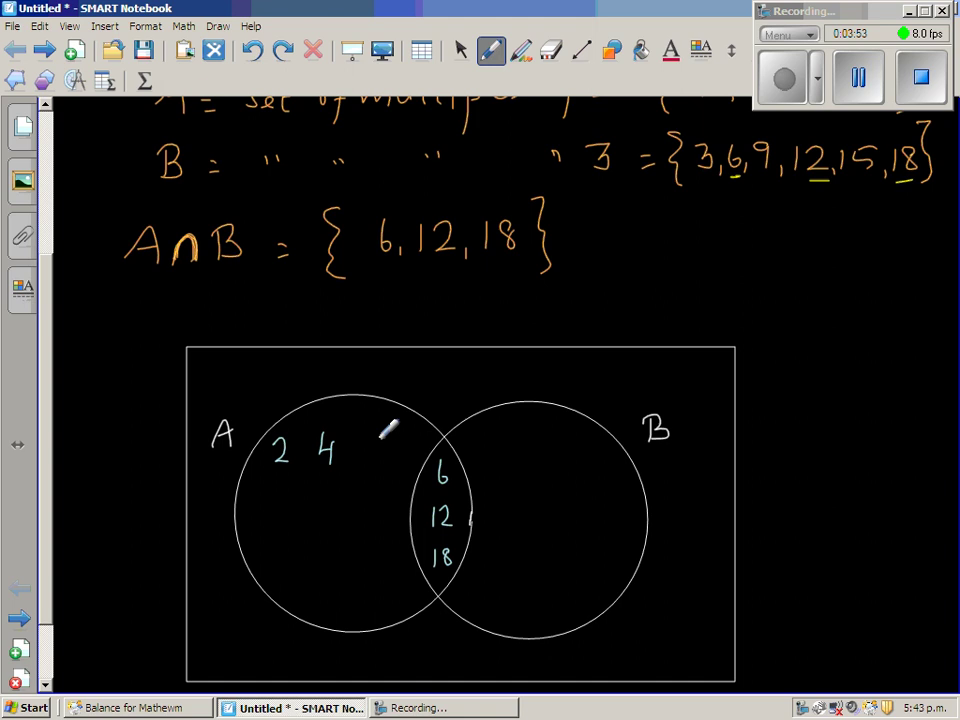
Write 8, 10, 14, 16 and 20 inside circle A
{"action": "left_click_drag", "start_coordinate": [380, 432], "coordinate": [366, 442]}
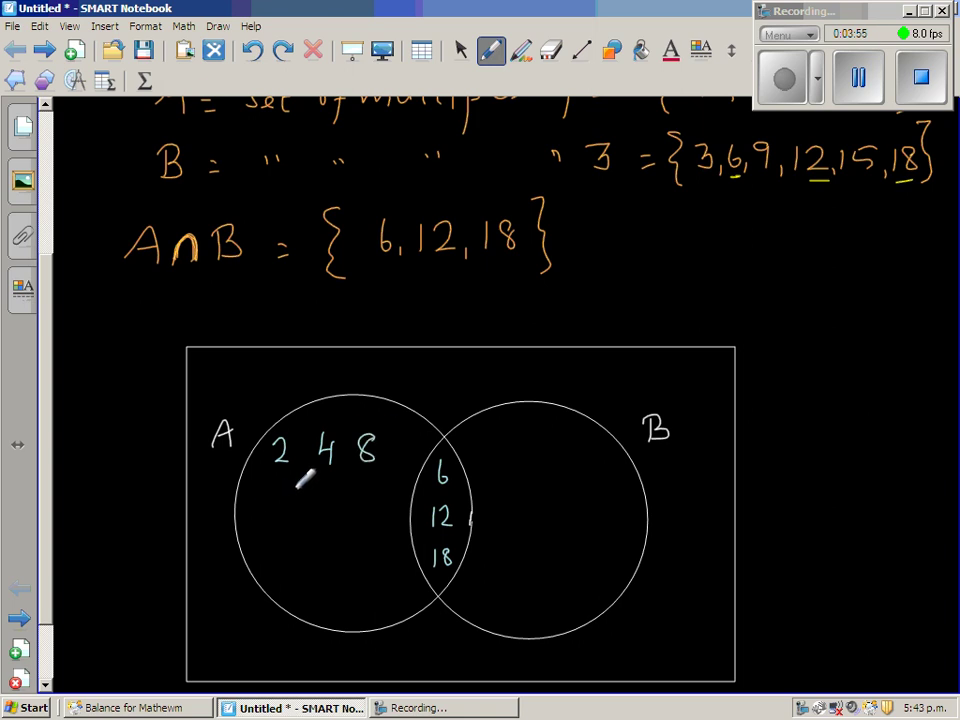
{"action": "mouse_move", "coordinate": [272, 489]}
{"action": "left_mouse_down"}
{"action": "mouse_move", "coordinate": [272, 507]}
{"action": "mouse_move", "coordinate": [292, 488]}
{"action": "left_mouse_up"}
{"action": "mouse_move", "coordinate": [350, 489]}
{"action": "left_mouse_down"}
{"action": "mouse_move", "coordinate": [349, 513]}
{"action": "mouse_move", "coordinate": [369, 505]}
{"action": "mouse_move", "coordinate": [364, 515]}
{"action": "left_mouse_up"}
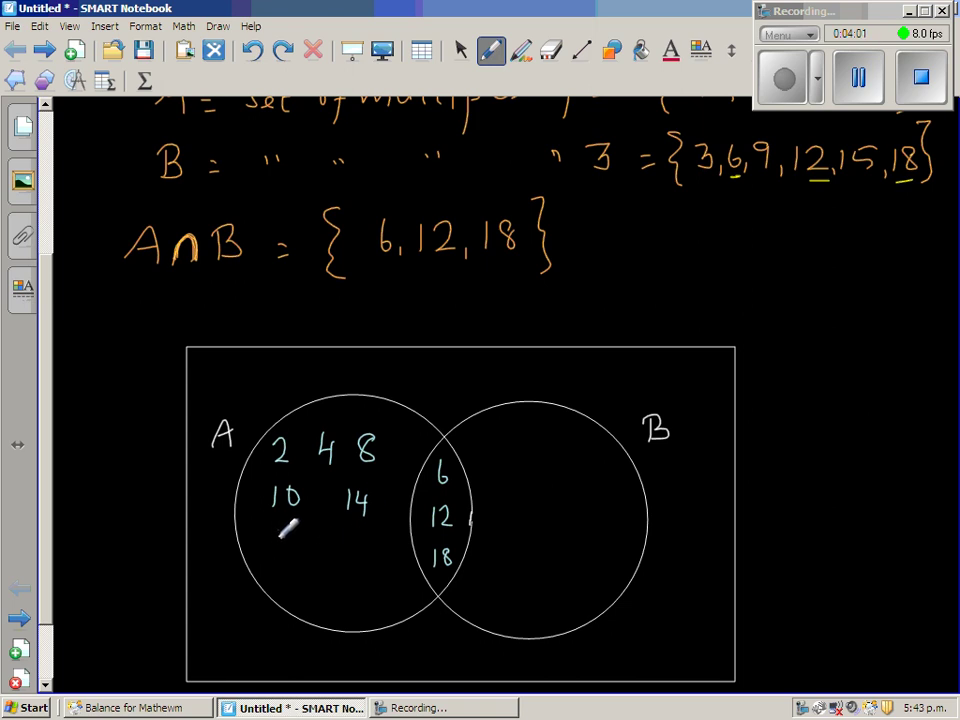
{"action": "left_click_drag", "start_coordinate": [279, 532], "coordinate": [279, 555]}
{"action": "mouse_move", "coordinate": [292, 530]}
{"action": "left_mouse_down"}
{"action": "mouse_move", "coordinate": [286, 553]}
{"action": "mouse_move", "coordinate": [289, 541]}
{"action": "mouse_move", "coordinate": [355, 549]}
{"action": "mouse_move", "coordinate": [361, 564]}
{"action": "left_mouse_up"}
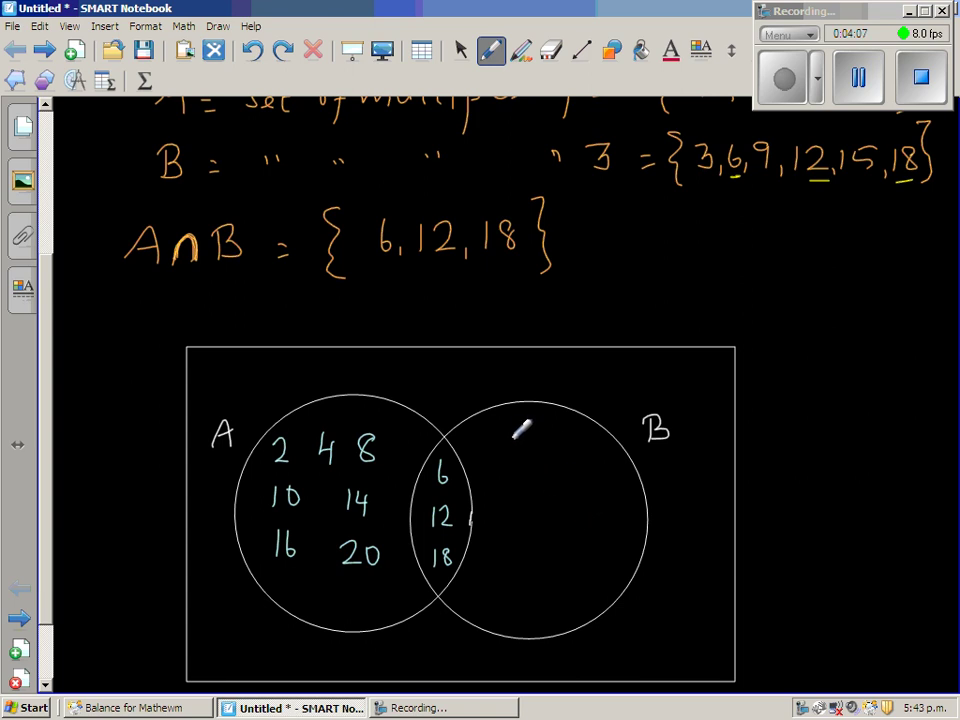
Write 3, 9 and 15 in circle B's own region
{"action": "left_click_drag", "start_coordinate": [514, 440], "coordinate": [513, 460]}
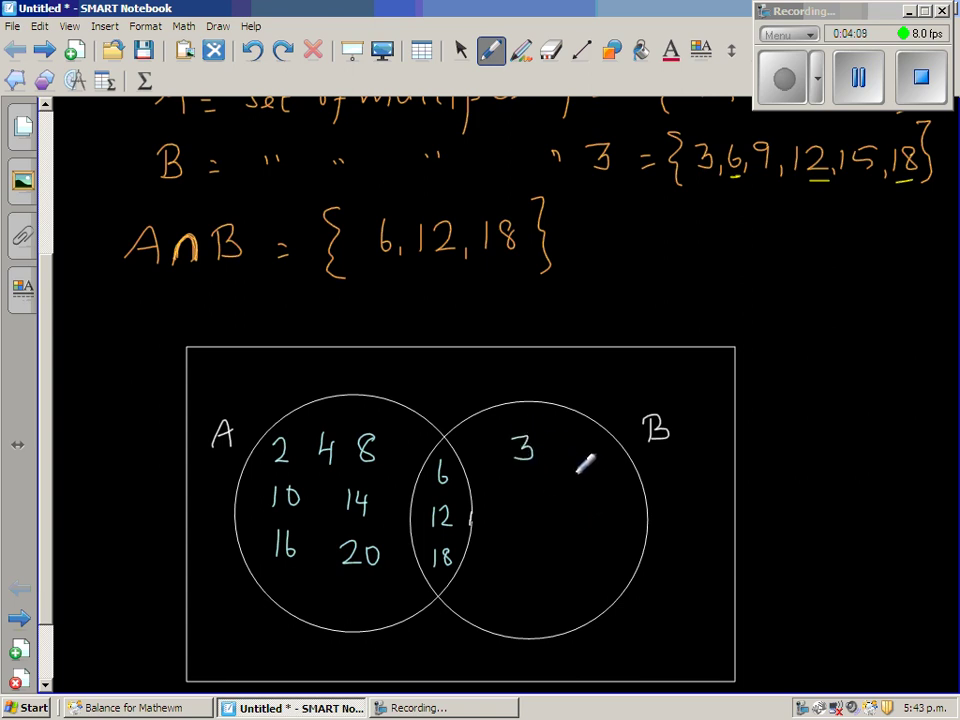
{"action": "mouse_move", "coordinate": [579, 440]}
{"action": "left_mouse_down"}
{"action": "mouse_move", "coordinate": [535, 515]}
{"action": "mouse_move", "coordinate": [560, 497]}
{"action": "left_mouse_up"}
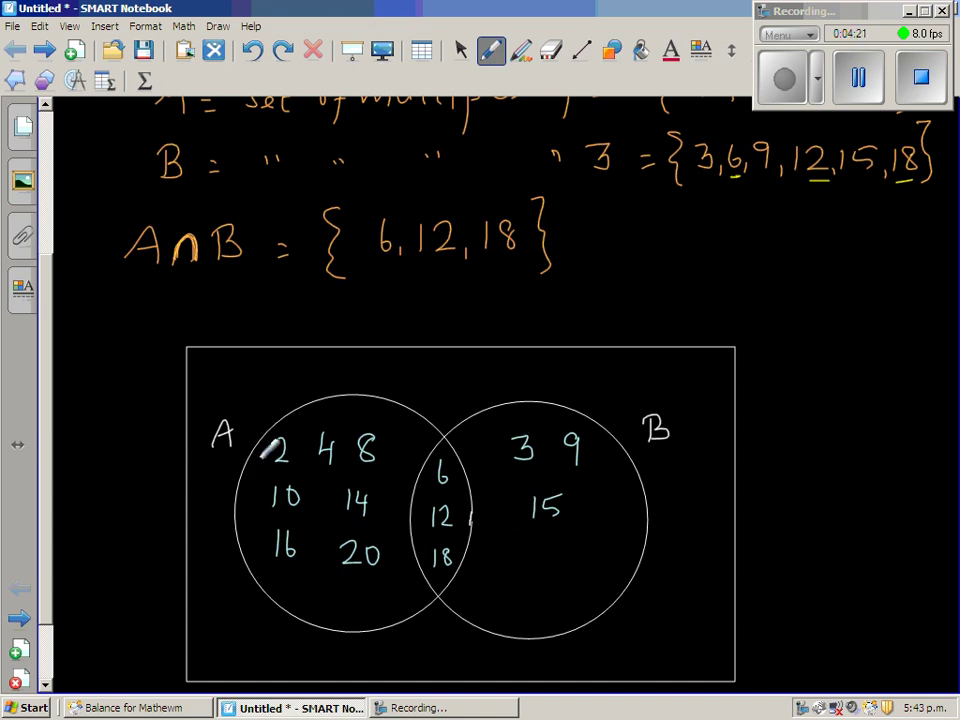
{"action": "left_click_drag", "start_coordinate": [47, 464], "coordinate": [51, 375]}
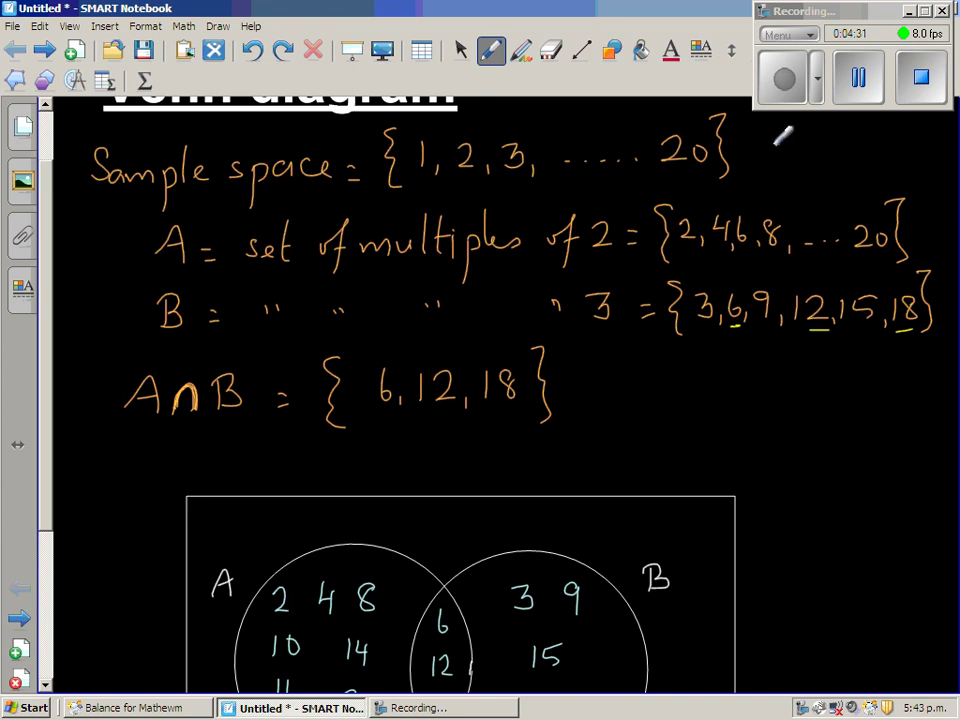
Add '= U' after the sample space and label the rectangle U
{"action": "left_click_drag", "start_coordinate": [749, 148], "coordinate": [764, 146]}
{"action": "left_click_drag", "start_coordinate": [750, 157], "coordinate": [799, 145]}
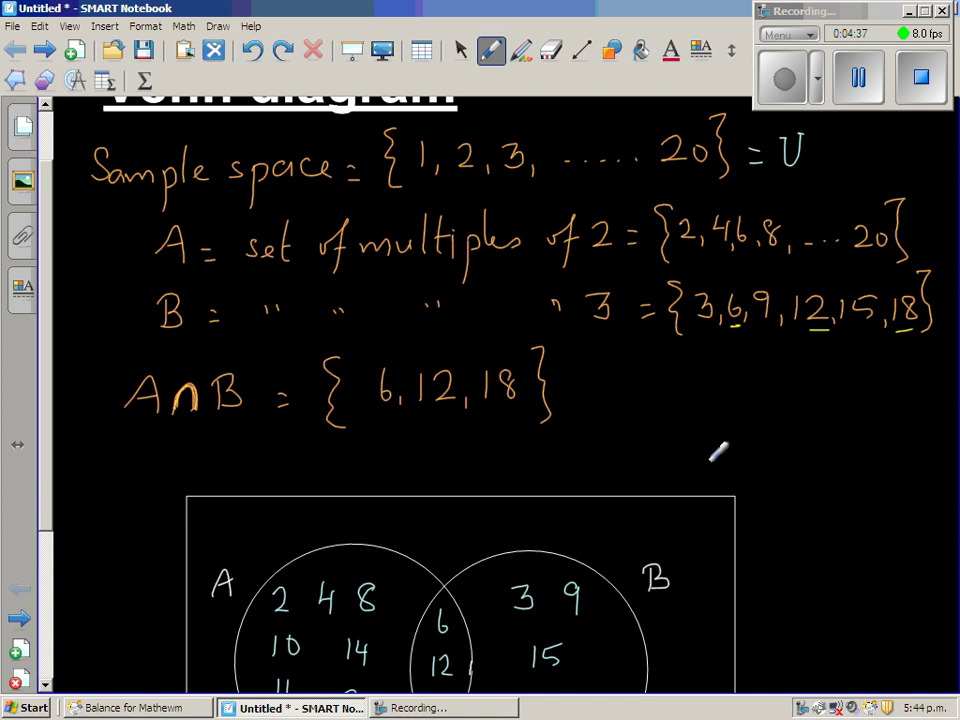
{"action": "mouse_move", "coordinate": [710, 462]}
{"action": "left_mouse_down"}
{"action": "mouse_move", "coordinate": [724, 488]}
{"action": "mouse_move", "coordinate": [731, 463]}
{"action": "left_mouse_up"}
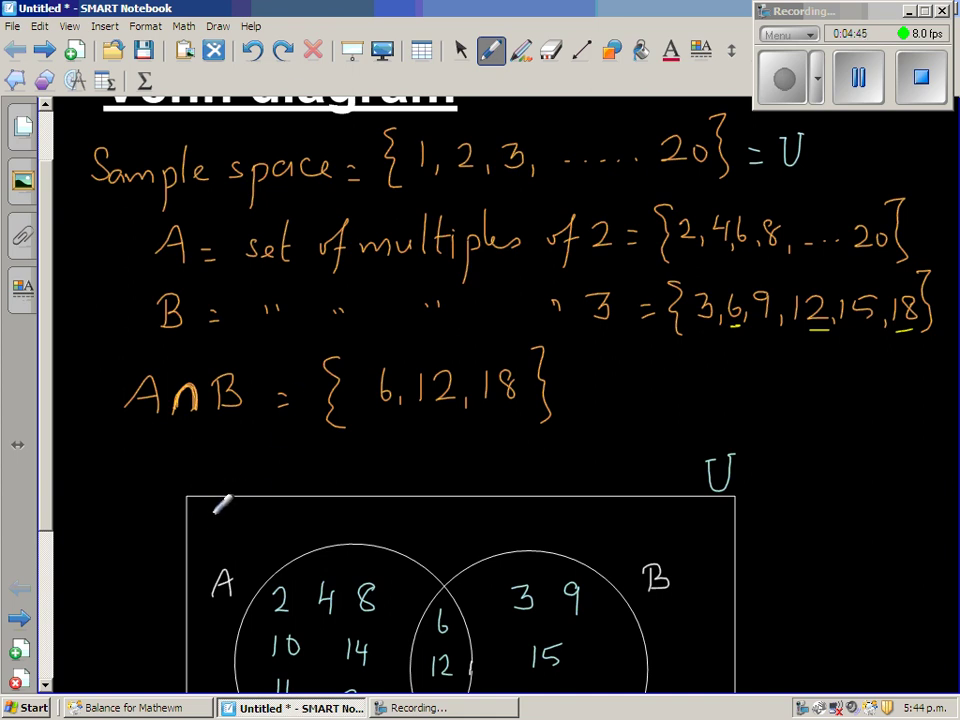
Write 1, 5, 7, 11, 13, 17, 19 inside the rectangle outside both circles
{"action": "mouse_move", "coordinate": [209, 510]}
{"action": "left_mouse_down"}
{"action": "mouse_move", "coordinate": [210, 526]}
{"action": "mouse_move", "coordinate": [258, 528]}
{"action": "mouse_move", "coordinate": [272, 507]}
{"action": "mouse_move", "coordinate": [286, 529]}
{"action": "mouse_move", "coordinate": [227, 535]}
{"action": "left_mouse_up"}
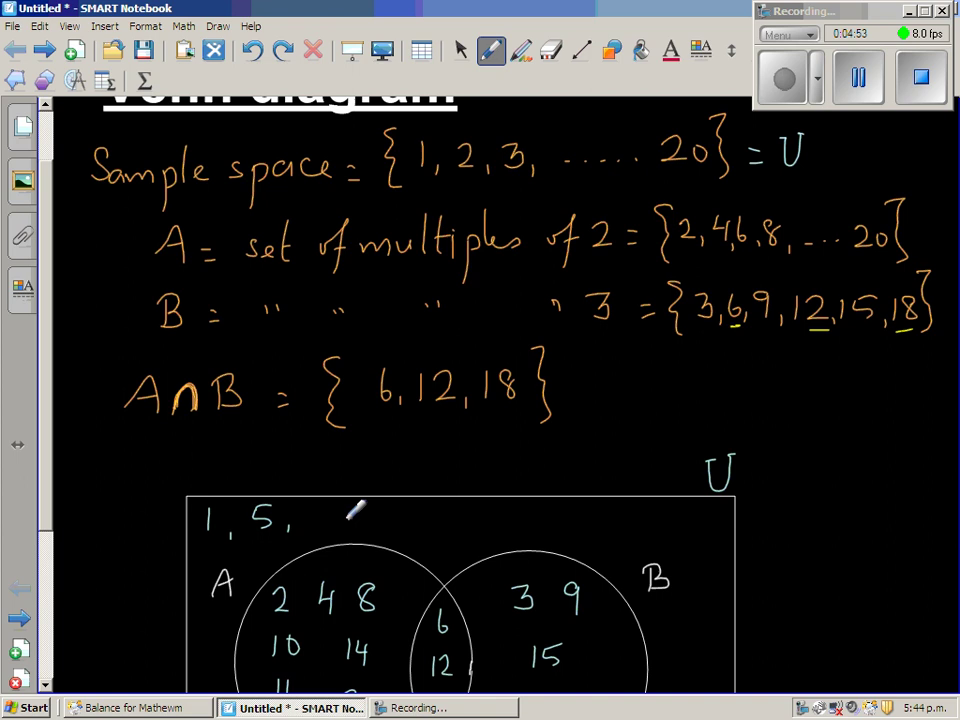
{"action": "mouse_move", "coordinate": [318, 510]}
{"action": "left_mouse_down"}
{"action": "mouse_move", "coordinate": [368, 525]}
{"action": "mouse_move", "coordinate": [384, 512]}
{"action": "mouse_move", "coordinate": [403, 527]}
{"action": "mouse_move", "coordinate": [456, 511]}
{"action": "mouse_move", "coordinate": [469, 541]}
{"action": "left_mouse_up"}
{"action": "left_click_drag", "start_coordinate": [517, 512], "coordinate": [515, 536]}
{"action": "mouse_move", "coordinate": [527, 514]}
{"action": "left_mouse_down"}
{"action": "mouse_move", "coordinate": [546, 514]}
{"action": "mouse_move", "coordinate": [537, 538]}
{"action": "mouse_move", "coordinate": [560, 541]}
{"action": "left_mouse_up"}
{"action": "mouse_move", "coordinate": [599, 508]}
{"action": "left_mouse_down"}
{"action": "mouse_move", "coordinate": [597, 531]}
{"action": "mouse_move", "coordinate": [617, 531]}
{"action": "left_mouse_up"}
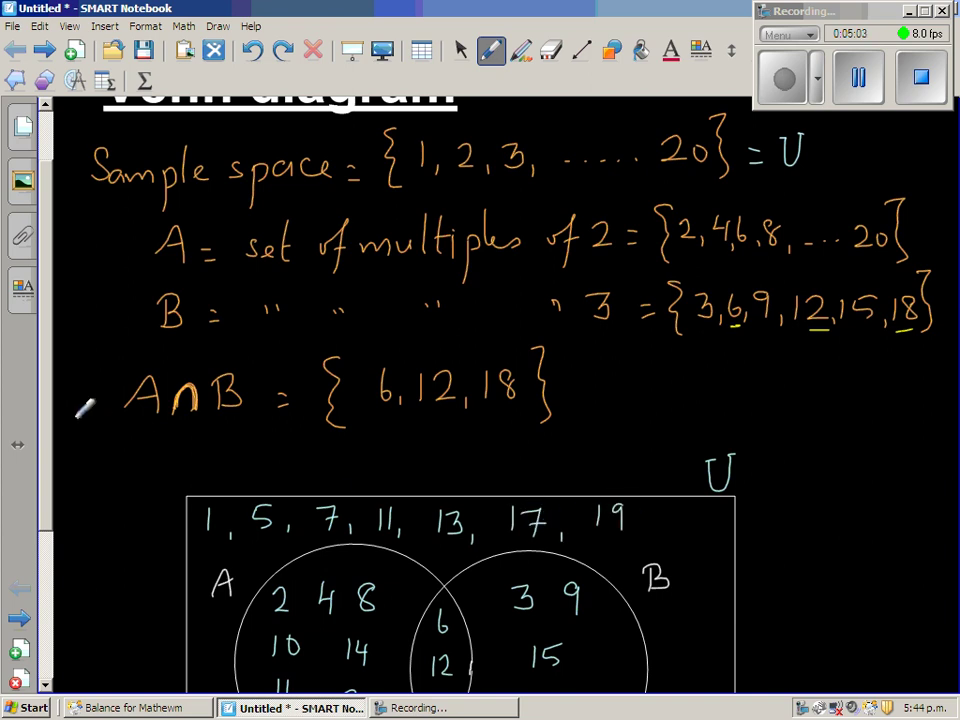
{"action": "left_click_drag", "start_coordinate": [42, 435], "coordinate": [44, 513]}
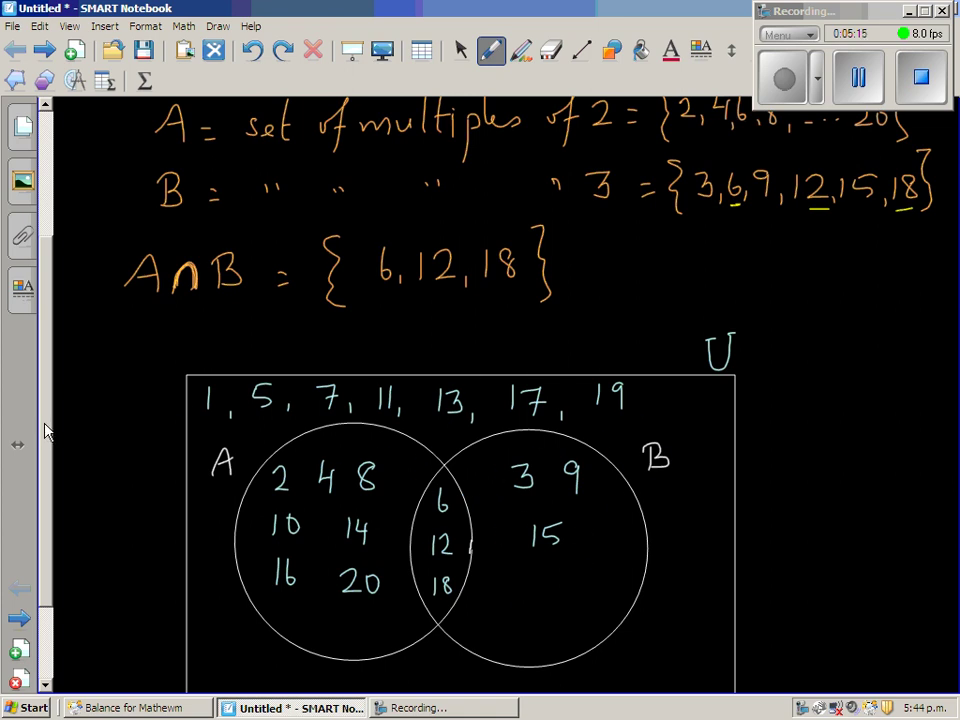
Write 'P(# to be a multiple of 2) =' below the Venn diagram
{"action": "scroll", "coordinate": [45, 430], "scroll_direction": "down", "scroll_amount": 3}
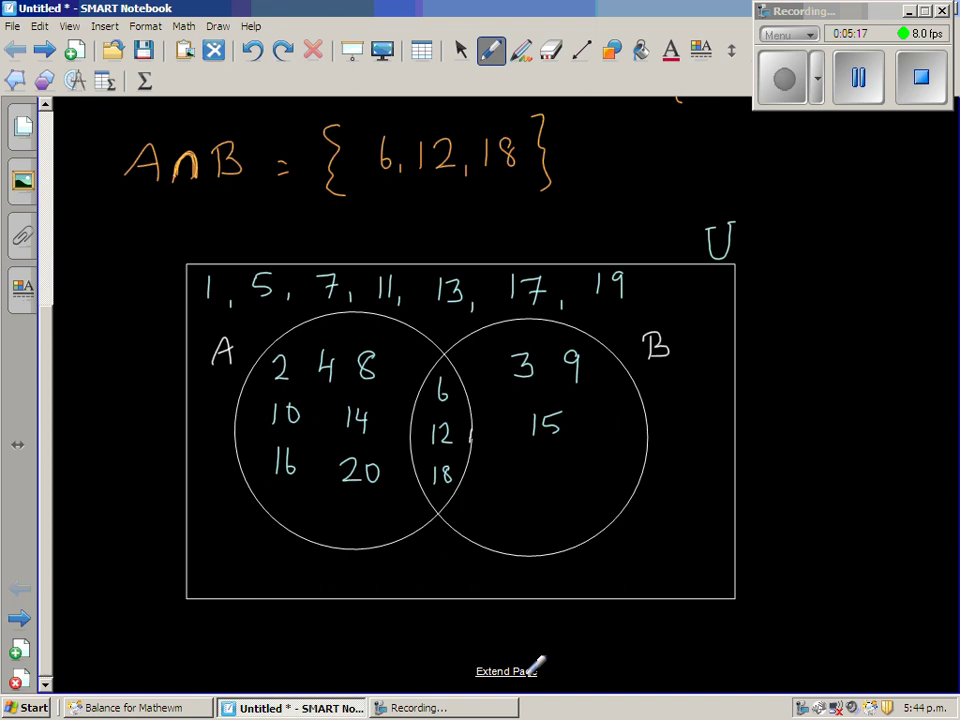
{"action": "scroll", "coordinate": [530, 660], "scroll_direction": "down", "scroll_amount": 6}
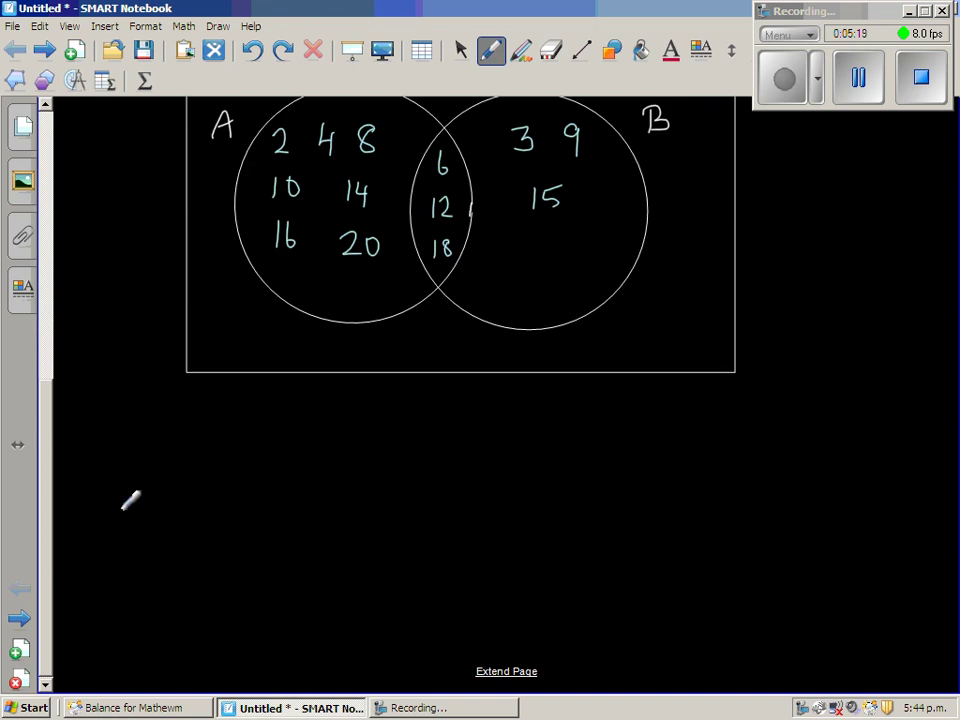
{"action": "scroll", "coordinate": [44, 500], "scroll_direction": "up", "scroll_amount": 2}
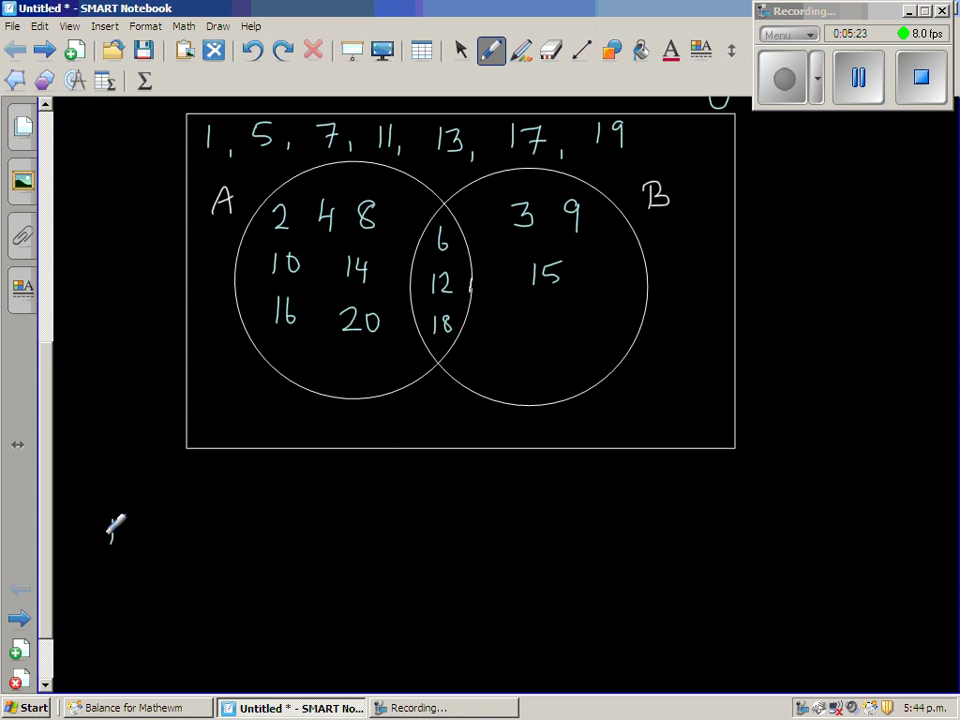
{"action": "mouse_move", "coordinate": [151, 508]}
{"action": "left_mouse_down"}
{"action": "mouse_move", "coordinate": [149, 545]}
{"action": "mouse_move", "coordinate": [180, 538]}
{"action": "mouse_move", "coordinate": [188, 524]}
{"action": "left_mouse_up"}
{"action": "left_click_drag", "start_coordinate": [166, 533], "coordinate": [221, 535]}
{"action": "mouse_move", "coordinate": [209, 518]}
{"action": "left_mouse_down"}
{"action": "mouse_move", "coordinate": [299, 533]}
{"action": "mouse_move", "coordinate": [342, 518]}
{"action": "mouse_move", "coordinate": [345, 534]}
{"action": "mouse_move", "coordinate": [382, 522]}
{"action": "mouse_move", "coordinate": [398, 534]}
{"action": "mouse_move", "coordinate": [438, 533]}
{"action": "mouse_move", "coordinate": [452, 489]}
{"action": "mouse_move", "coordinate": [474, 518]}
{"action": "mouse_move", "coordinate": [484, 506]}
{"action": "mouse_move", "coordinate": [524, 530]}
{"action": "mouse_move", "coordinate": [550, 520]}
{"action": "left_mouse_up"}
{"action": "mouse_move", "coordinate": [570, 500]}
{"action": "left_mouse_down"}
{"action": "mouse_move", "coordinate": [621, 520]}
{"action": "mouse_move", "coordinate": [627, 545]}
{"action": "left_mouse_up"}
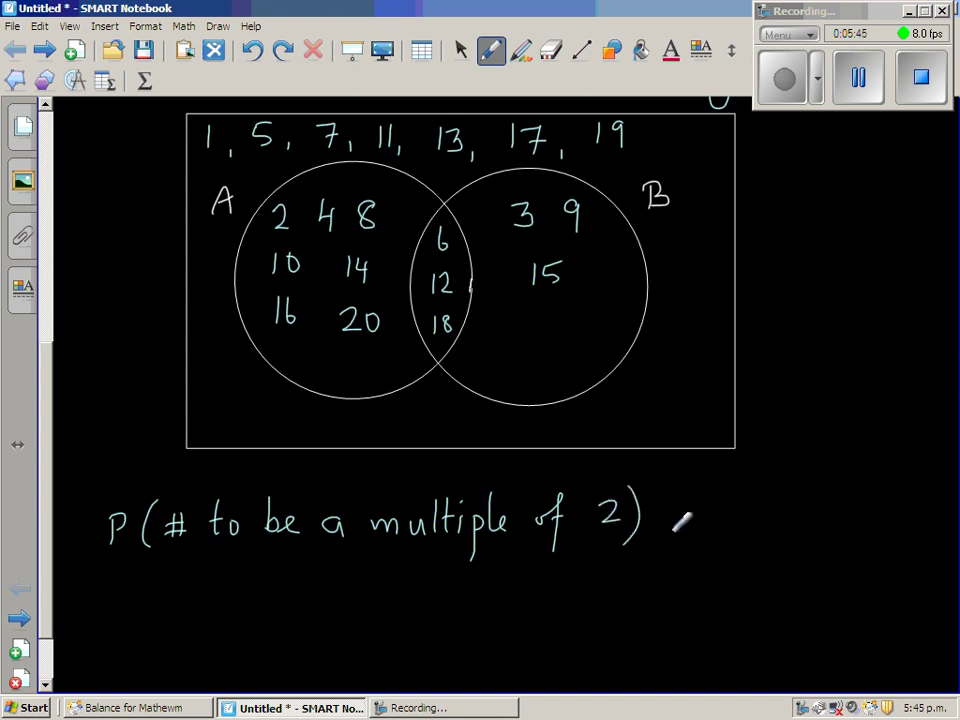
{"action": "left_click_drag", "start_coordinate": [677, 511], "coordinate": [687, 510]}
{"action": "left_click_drag", "start_coordinate": [677, 521], "coordinate": [688, 520]}
Write the answer 10/20 = 0.5 and begin the next line with 'P('
{"action": "scroll", "coordinate": [45, 512], "scroll_direction": "down", "scroll_amount": 1}
{"action": "scroll", "coordinate": [50, 500], "scroll_direction": "up", "scroll_amount": 3}
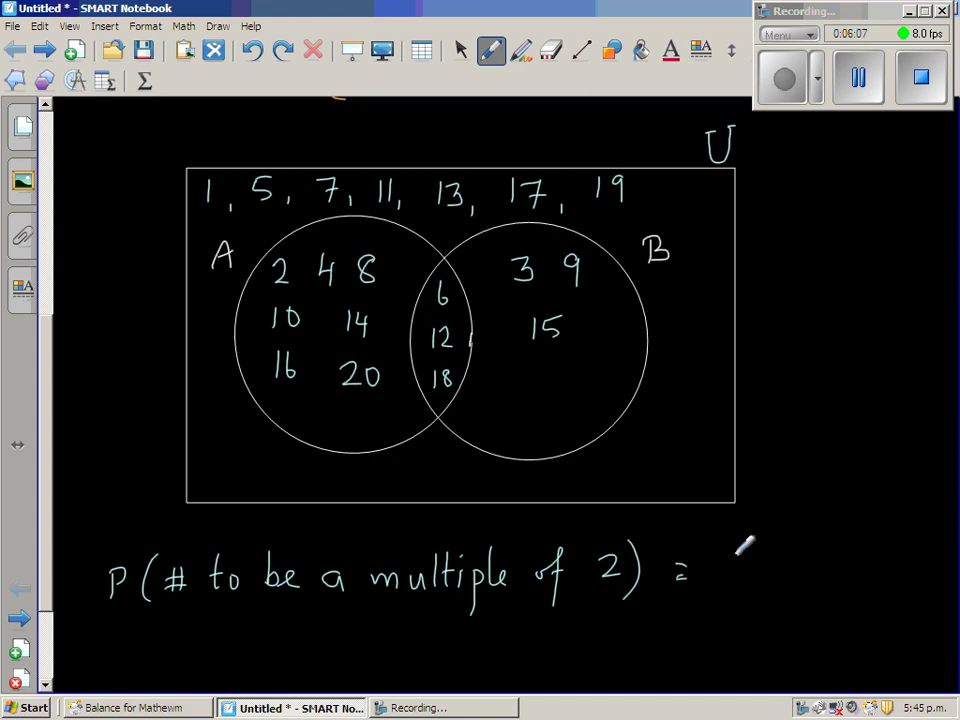
{"action": "left_click_drag", "start_coordinate": [728, 552], "coordinate": [742, 566]}
{"action": "mouse_move", "coordinate": [713, 576]}
{"action": "left_mouse_down"}
{"action": "mouse_move", "coordinate": [758, 574]}
{"action": "mouse_move", "coordinate": [745, 608]}
{"action": "mouse_move", "coordinate": [796, 562]}
{"action": "left_mouse_up"}
{"action": "mouse_move", "coordinate": [784, 570]}
{"action": "left_mouse_down"}
{"action": "mouse_move", "coordinate": [821, 547]}
{"action": "mouse_move", "coordinate": [823, 560]}
{"action": "mouse_move", "coordinate": [824, 547]}
{"action": "mouse_move", "coordinate": [859, 567]}
{"action": "left_mouse_up"}
{"action": "left_click", "coordinate": [848, 564]}
{"action": "left_click_drag", "start_coordinate": [43, 520], "coordinate": [44, 565]}
{"action": "mouse_move", "coordinate": [114, 560]}
{"action": "left_mouse_down"}
{"action": "mouse_move", "coordinate": [115, 576]}
{"action": "mouse_move", "coordinate": [147, 592]}
{"action": "left_mouse_up"}
Handwrite the condition P(# is a multiple of 2 but not 3) on the second line
{"action": "mouse_move", "coordinate": [184, 551]}
{"action": "left_mouse_down"}
{"action": "mouse_move", "coordinate": [181, 579]}
{"action": "mouse_move", "coordinate": [190, 561]}
{"action": "left_mouse_up"}
{"action": "left_click_drag", "start_coordinate": [161, 574], "coordinate": [190, 571]}
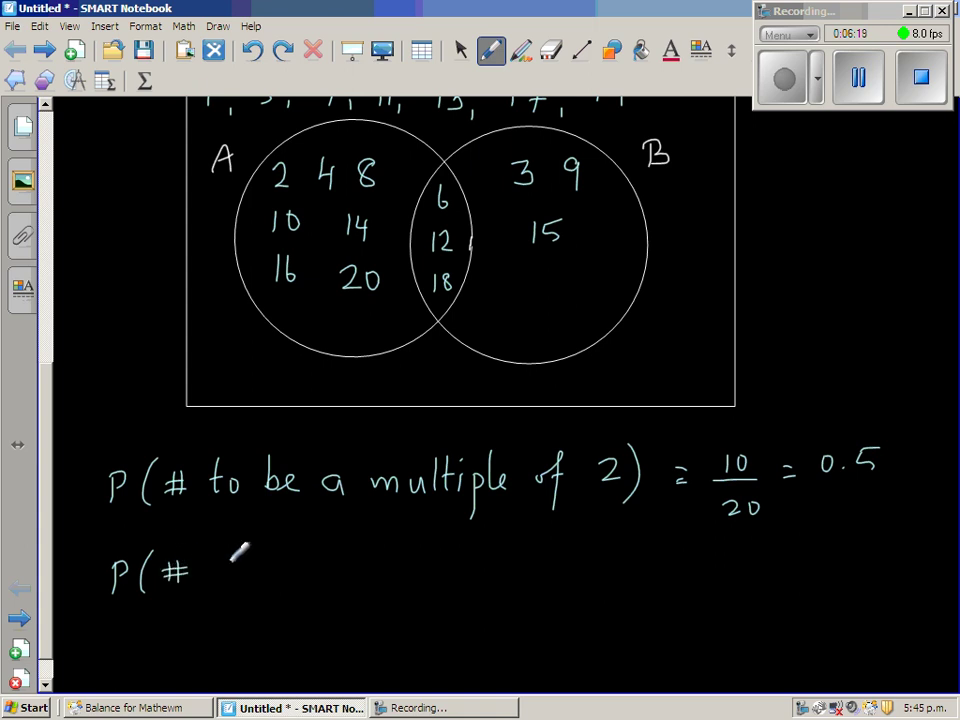
{"action": "left_click_drag", "start_coordinate": [251, 557], "coordinate": [237, 577]}
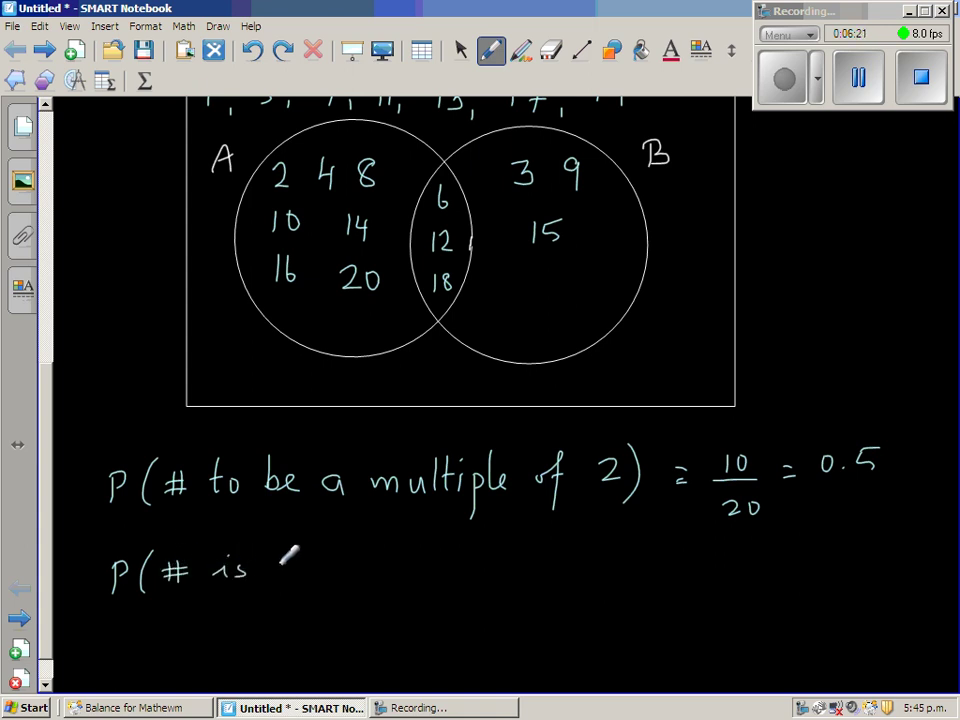
{"action": "mouse_move", "coordinate": [294, 562]}
{"action": "left_mouse_down"}
{"action": "mouse_move", "coordinate": [300, 576]}
{"action": "mouse_move", "coordinate": [352, 576]}
{"action": "mouse_move", "coordinate": [382, 562]}
{"action": "mouse_move", "coordinate": [400, 575]}
{"action": "left_mouse_up"}
{"action": "mouse_move", "coordinate": [392, 557]}
{"action": "left_mouse_down"}
{"action": "mouse_move", "coordinate": [406, 556]}
{"action": "mouse_move", "coordinate": [422, 602]}
{"action": "mouse_move", "coordinate": [438, 564]}
{"action": "mouse_move", "coordinate": [451, 576]}
{"action": "mouse_move", "coordinate": [512, 563]}
{"action": "mouse_move", "coordinate": [506, 602]}
{"action": "left_mouse_up"}
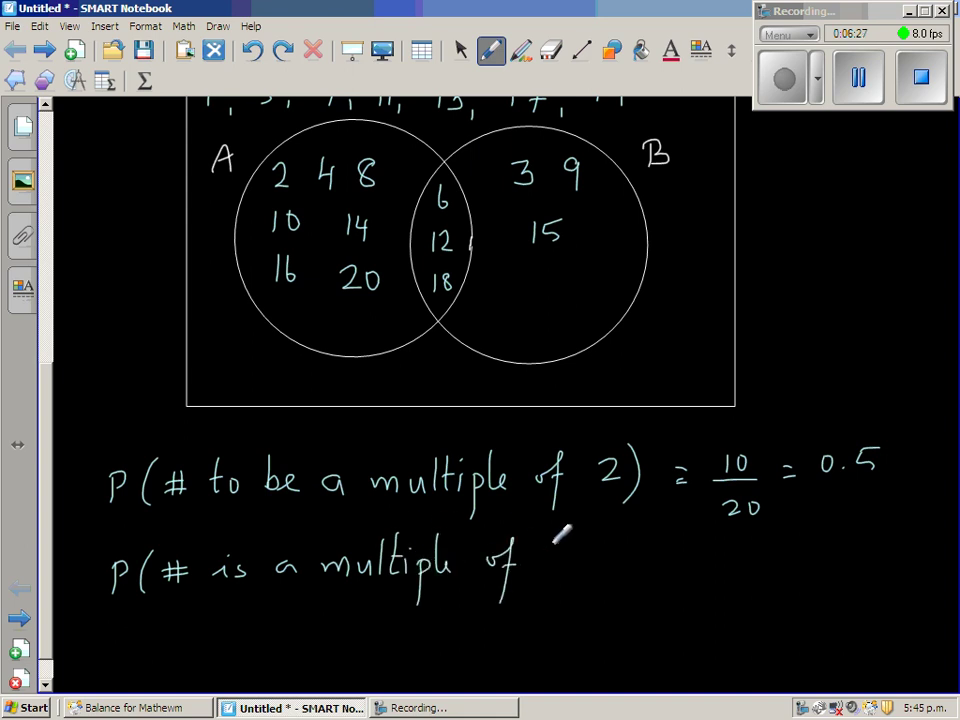
{"action": "mouse_move", "coordinate": [544, 549]}
{"action": "left_mouse_down"}
{"action": "mouse_move", "coordinate": [562, 568]}
{"action": "mouse_move", "coordinate": [608, 562]}
{"action": "mouse_move", "coordinate": [636, 577]}
{"action": "mouse_move", "coordinate": [644, 557]}
{"action": "mouse_move", "coordinate": [690, 572]}
{"action": "mouse_move", "coordinate": [704, 561]}
{"action": "mouse_move", "coordinate": [711, 575]}
{"action": "left_mouse_up"}
{"action": "mouse_move", "coordinate": [705, 560]}
{"action": "left_mouse_down"}
{"action": "mouse_move", "coordinate": [732, 545]}
{"action": "mouse_move", "coordinate": [732, 563]}
{"action": "mouse_move", "coordinate": [746, 538]}
{"action": "mouse_move", "coordinate": [733, 589]}
{"action": "mouse_move", "coordinate": [795, 566]}
{"action": "left_mouse_up"}
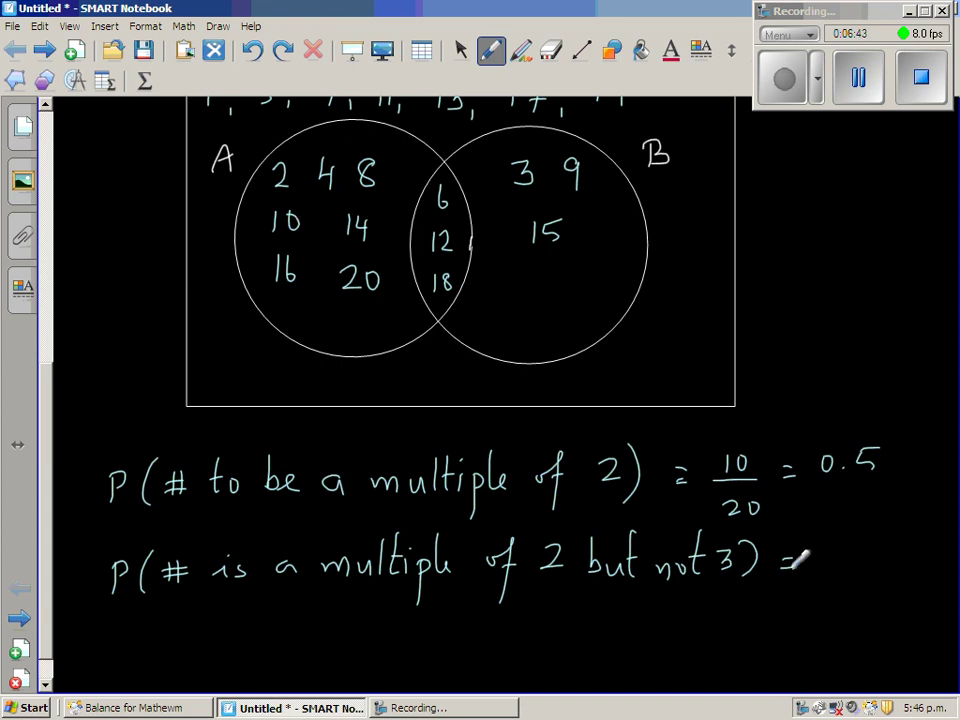
Write the answer 7/20 = 35/100 = 0.35 after the condition
{"action": "mouse_move", "coordinate": [812, 548]}
{"action": "left_mouse_down"}
{"action": "mouse_move", "coordinate": [833, 547]}
{"action": "mouse_move", "coordinate": [822, 570]}
{"action": "mouse_move", "coordinate": [828, 602]}
{"action": "mouse_move", "coordinate": [844, 596]}
{"action": "mouse_move", "coordinate": [836, 584]}
{"action": "mouse_move", "coordinate": [867, 555]}
{"action": "mouse_move", "coordinate": [904, 546]}
{"action": "mouse_move", "coordinate": [906, 556]}
{"action": "left_mouse_up"}
{"action": "left_click_drag", "start_coordinate": [906, 532], "coordinate": [930, 527]}
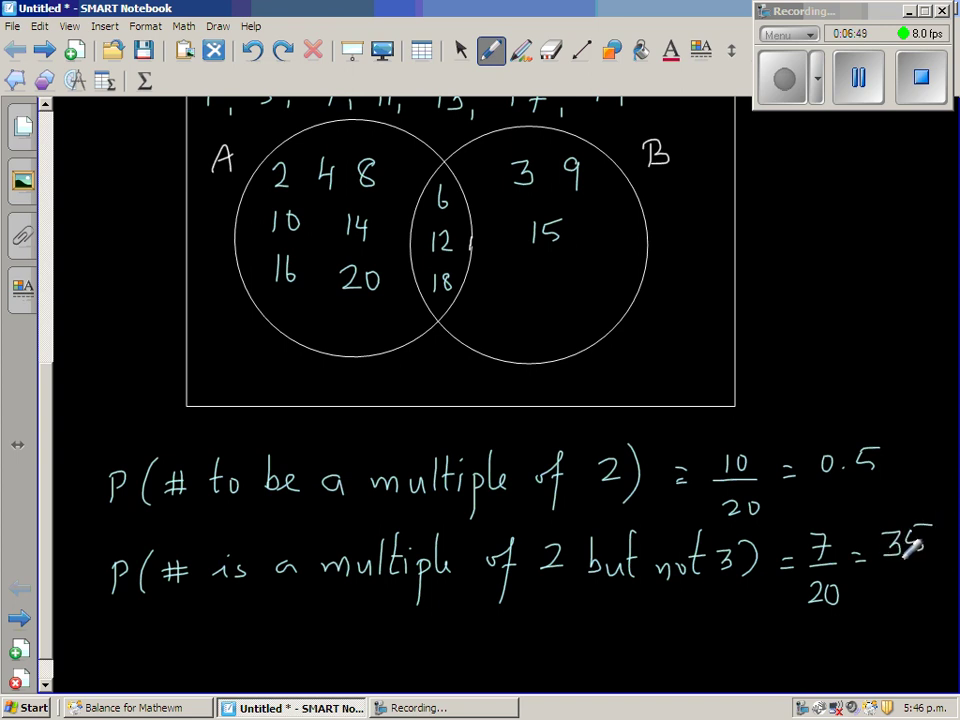
{"action": "mouse_move", "coordinate": [882, 566]}
{"action": "left_mouse_down"}
{"action": "mouse_move", "coordinate": [930, 562]}
{"action": "mouse_move", "coordinate": [897, 593]}
{"action": "mouse_move", "coordinate": [926, 579]}
{"action": "left_mouse_up"}
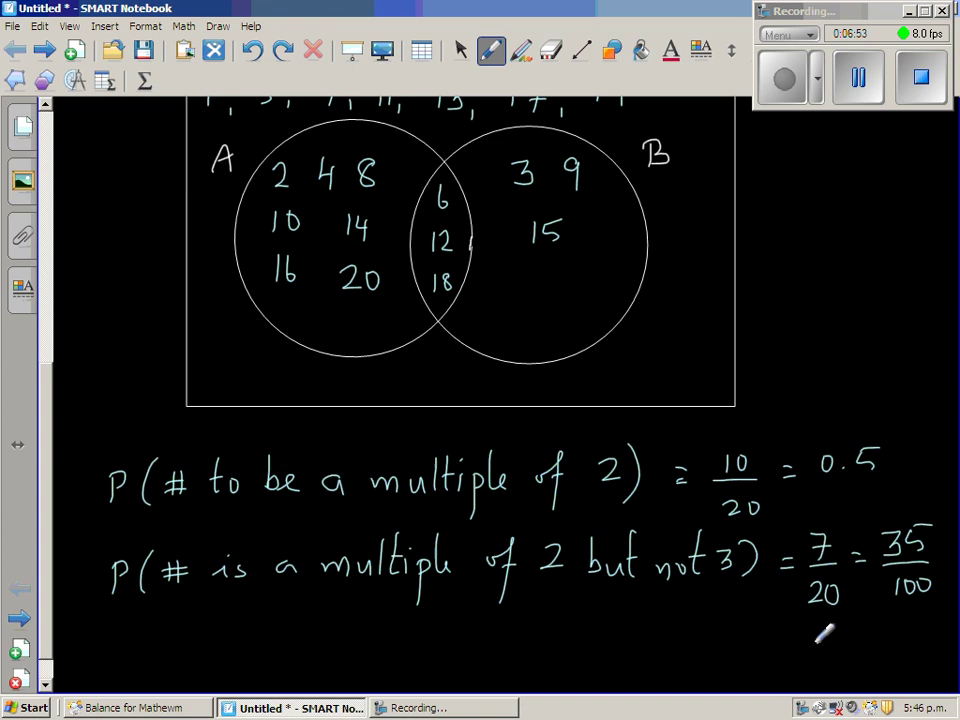
{"action": "left_click_drag", "start_coordinate": [796, 646], "coordinate": [812, 645]}
{"action": "left_click_drag", "start_coordinate": [796, 655], "coordinate": [813, 654]}
{"action": "mouse_move", "coordinate": [830, 641]}
{"action": "left_mouse_down"}
{"action": "mouse_move", "coordinate": [833, 652]}
{"action": "mouse_move", "coordinate": [876, 643]}
{"action": "mouse_move", "coordinate": [864, 655]}
{"action": "left_mouse_up"}
{"action": "mouse_move", "coordinate": [889, 634]}
{"action": "left_mouse_down"}
{"action": "mouse_move", "coordinate": [900, 654]}
{"action": "mouse_move", "coordinate": [909, 631]}
{"action": "left_mouse_up"}
{"action": "scroll", "coordinate": [45, 590], "scroll_direction": "down", "scroll_amount": 1}
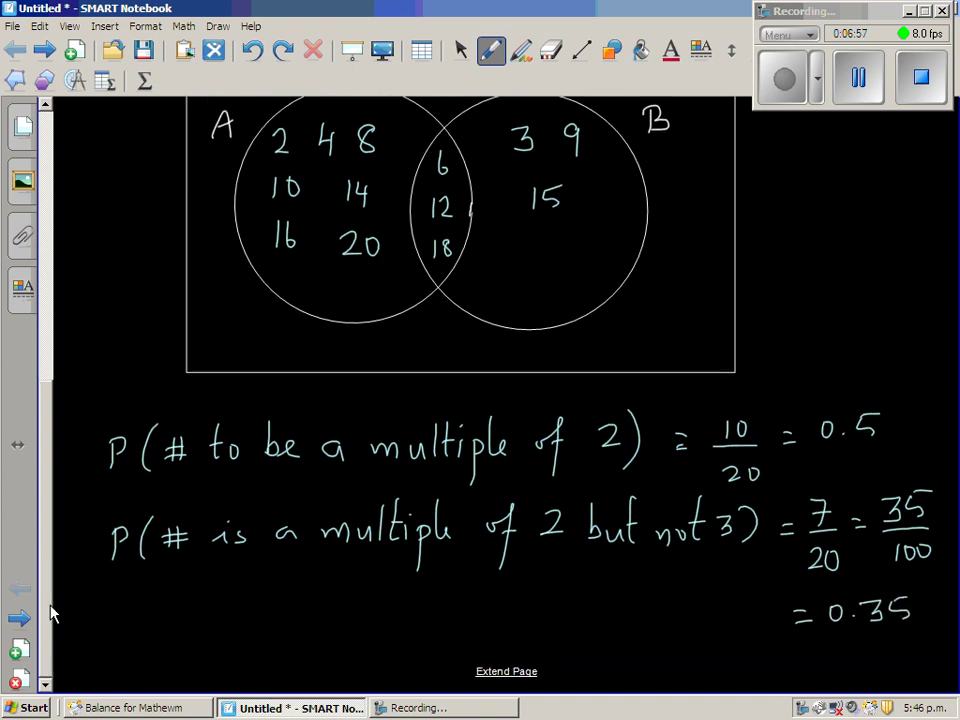
{"action": "scroll", "coordinate": [470, 655], "scroll_direction": "down", "scroll_amount": 5}
{"action": "scroll", "coordinate": [45, 440], "scroll_direction": "up", "scroll_amount": 5}
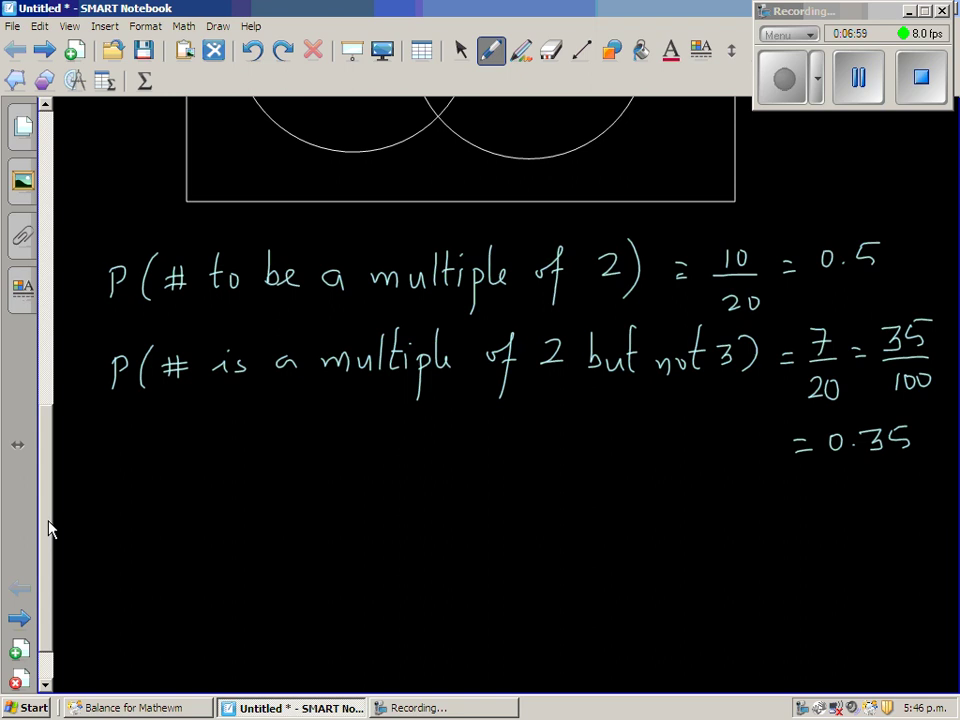
Handwrite P(# is a multiple of 2 & 3) = on the third line
{"action": "mouse_move", "coordinate": [119, 592]}
{"action": "left_mouse_down"}
{"action": "mouse_move", "coordinate": [120, 625]}
{"action": "mouse_move", "coordinate": [121, 610]}
{"action": "left_mouse_up"}
{"action": "mouse_move", "coordinate": [170, 588]}
{"action": "left_mouse_down"}
{"action": "mouse_move", "coordinate": [167, 614]}
{"action": "mouse_move", "coordinate": [178, 612]}
{"action": "left_mouse_up"}
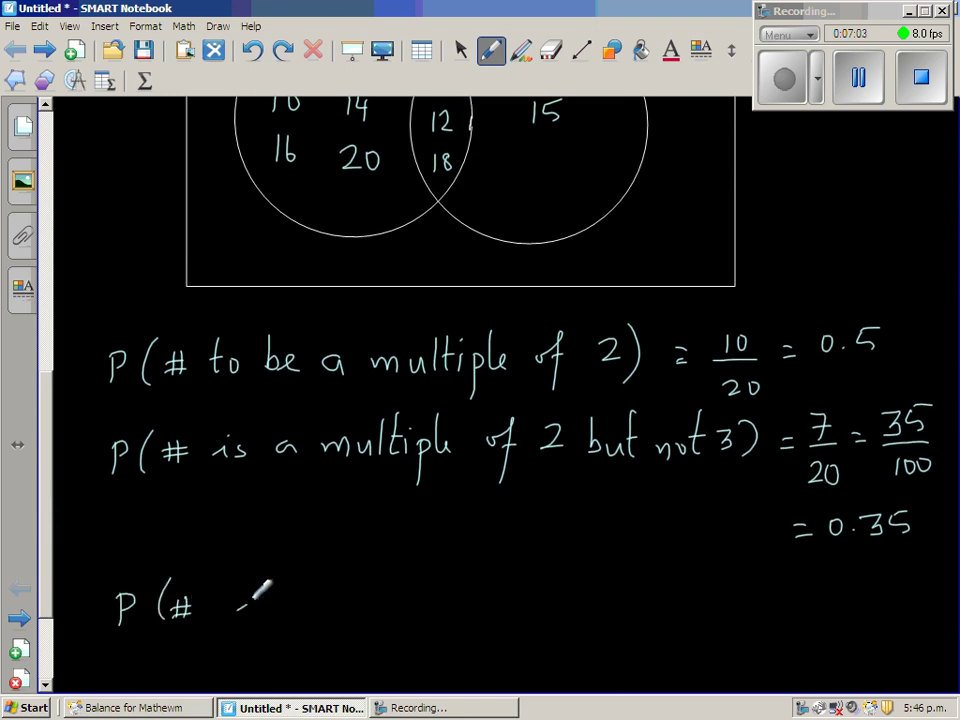
{"action": "mouse_move", "coordinate": [240, 597]}
{"action": "left_mouse_down"}
{"action": "mouse_move", "coordinate": [271, 592]}
{"action": "mouse_move", "coordinate": [277, 604]}
{"action": "mouse_move", "coordinate": [396, 610]}
{"action": "mouse_move", "coordinate": [423, 571]}
{"action": "mouse_move", "coordinate": [421, 600]}
{"action": "mouse_move", "coordinate": [452, 620]}
{"action": "left_mouse_up"}
{"action": "left_click_drag", "start_coordinate": [473, 578], "coordinate": [476, 617]}
{"action": "left_click_drag", "start_coordinate": [481, 608], "coordinate": [524, 604]}
{"action": "mouse_move", "coordinate": [550, 588]}
{"action": "left_mouse_down"}
{"action": "mouse_move", "coordinate": [535, 642]}
{"action": "mouse_move", "coordinate": [550, 606]}
{"action": "left_mouse_up"}
{"action": "mouse_move", "coordinate": [561, 604]}
{"action": "left_mouse_down"}
{"action": "mouse_move", "coordinate": [599, 606]}
{"action": "mouse_move", "coordinate": [613, 616]}
{"action": "mouse_move", "coordinate": [663, 582]}
{"action": "mouse_move", "coordinate": [650, 618]}
{"action": "left_mouse_up"}
{"action": "mouse_move", "coordinate": [673, 586]}
{"action": "left_mouse_down"}
{"action": "mouse_move", "coordinate": [677, 622]}
{"action": "mouse_move", "coordinate": [716, 598]}
{"action": "left_mouse_up"}
{"action": "left_click_drag", "start_coordinate": [702, 611], "coordinate": [718, 607]}
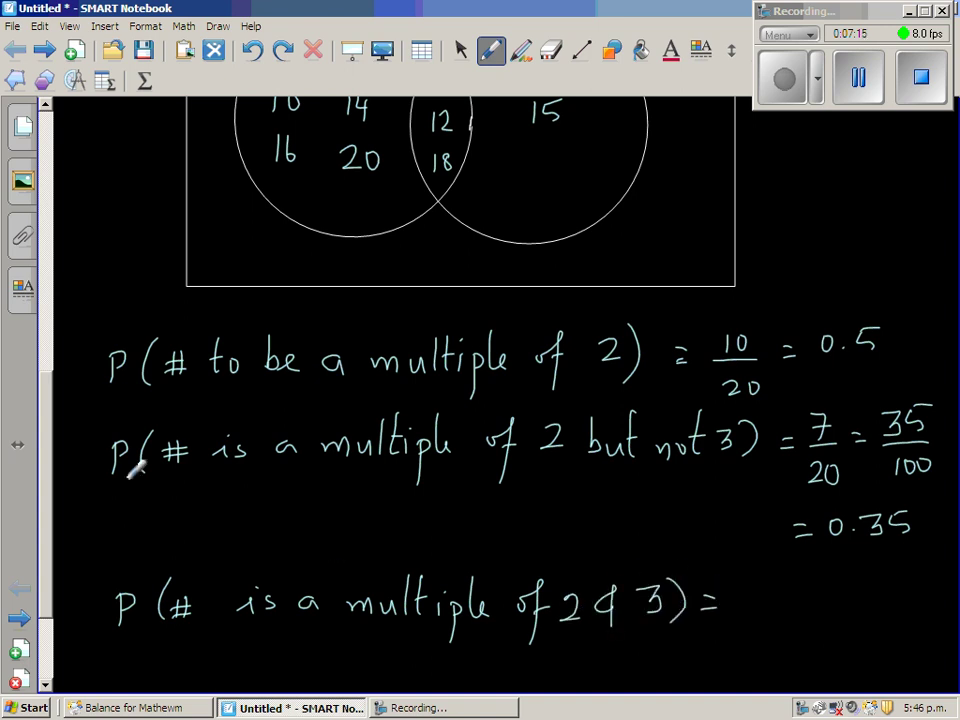
Write the answer 3/20 = 15/100 = 0.15 after the equals sign
{"action": "left_click_drag", "start_coordinate": [47, 502], "coordinate": [45, 530]}
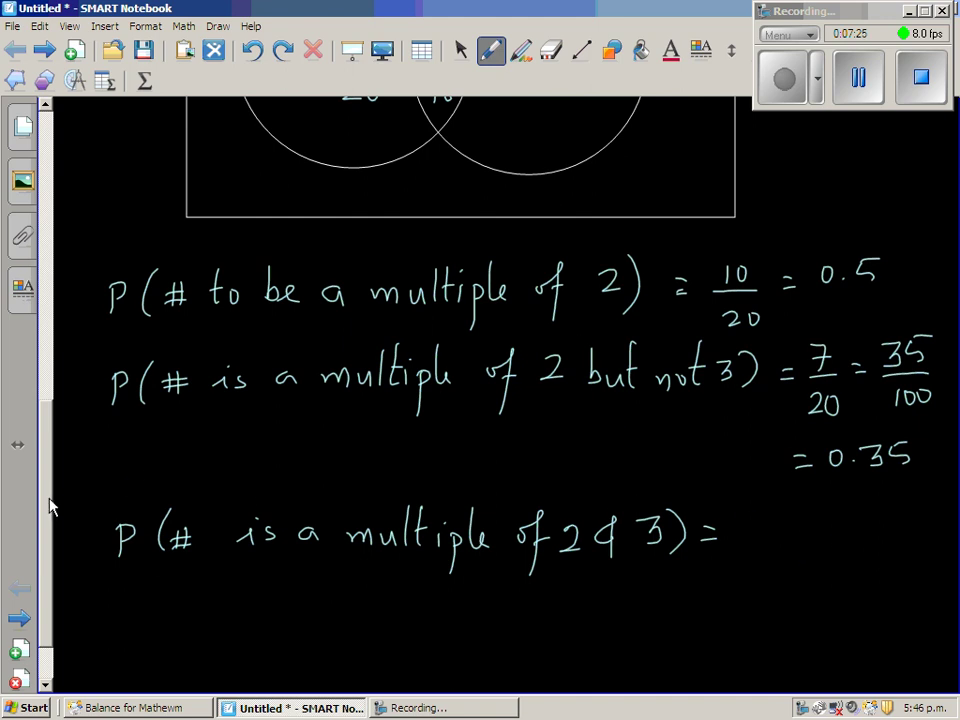
{"action": "mouse_move", "coordinate": [47, 506]}
{"action": "left_mouse_down"}
{"action": "mouse_move", "coordinate": [43, 478]}
{"action": "mouse_move", "coordinate": [43, 505]}
{"action": "left_mouse_up"}
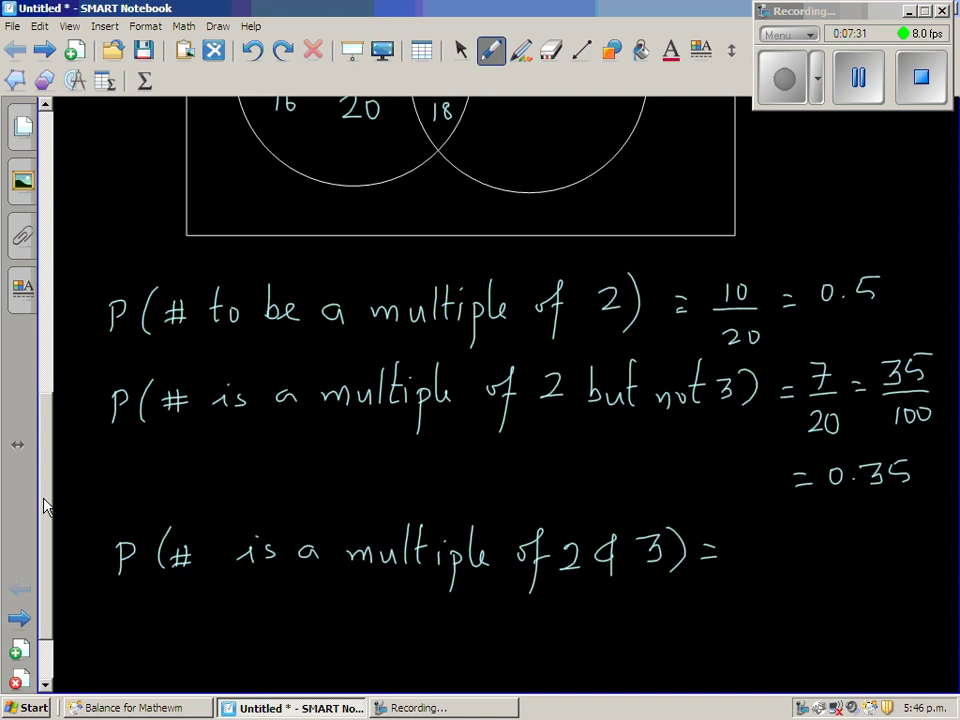
{"action": "left_click_drag", "start_coordinate": [43, 505], "coordinate": [43, 447]}
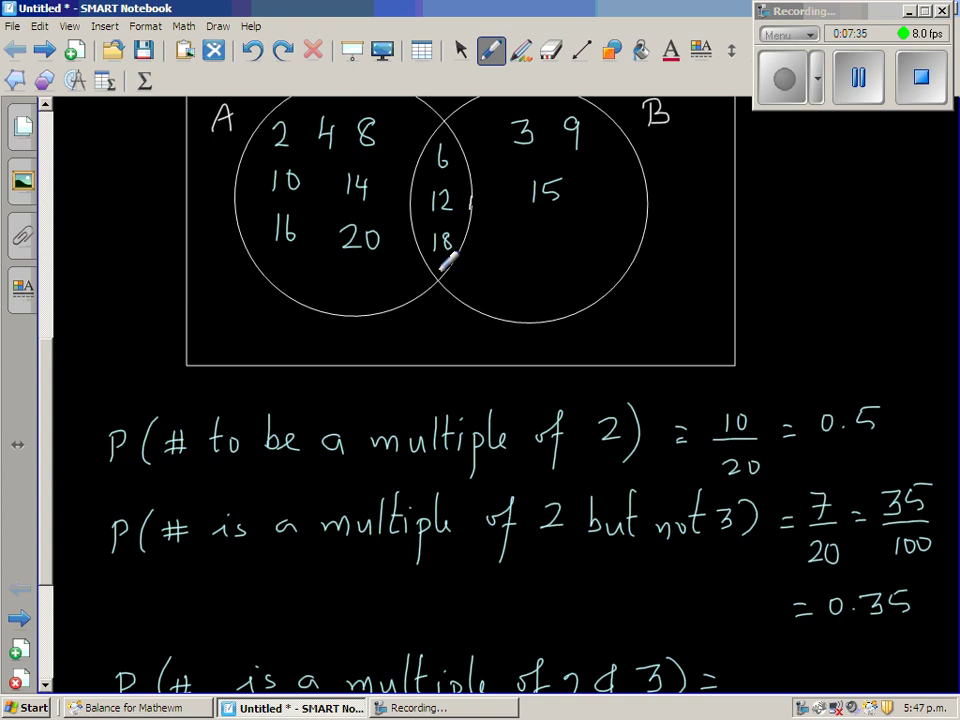
{"action": "left_click_drag", "start_coordinate": [47, 568], "coordinate": [47, 598]}
{"action": "mouse_move", "coordinate": [740, 585]}
{"action": "left_mouse_down"}
{"action": "mouse_move", "coordinate": [766, 580]}
{"action": "mouse_move", "coordinate": [744, 604]}
{"action": "mouse_move", "coordinate": [775, 632]}
{"action": "mouse_move", "coordinate": [831, 590]}
{"action": "mouse_move", "coordinate": [830, 603]}
{"action": "mouse_move", "coordinate": [840, 600]}
{"action": "mouse_move", "coordinate": [832, 606]}
{"action": "mouse_move", "coordinate": [862, 634]}
{"action": "left_mouse_up"}
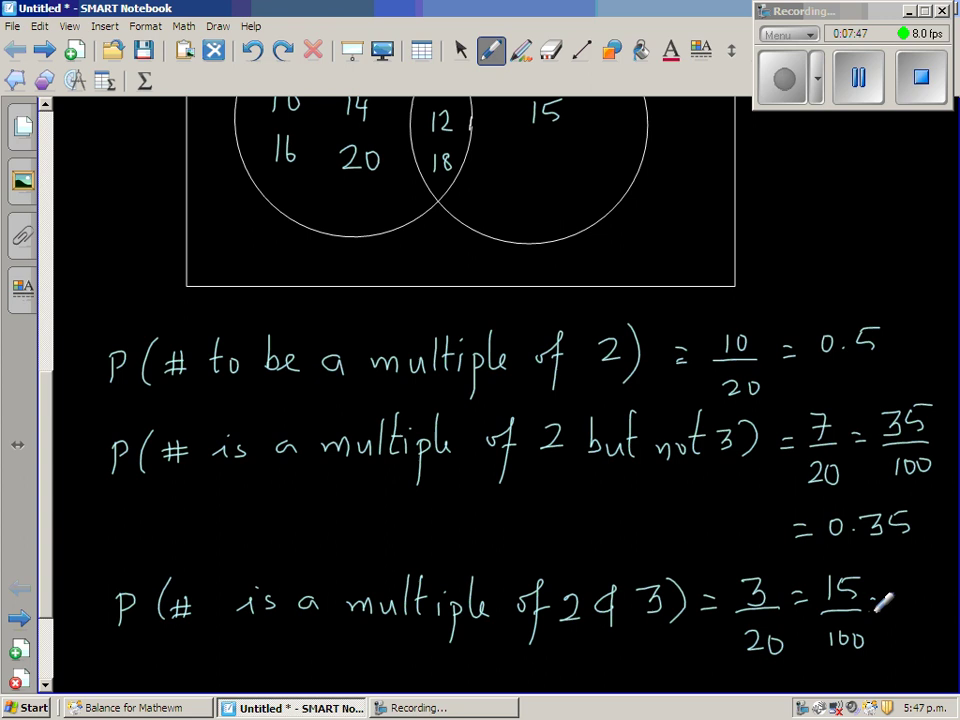
{"action": "left_click", "coordinate": [874, 607]}
{"action": "mouse_move", "coordinate": [896, 597]}
{"action": "left_mouse_down"}
{"action": "mouse_move", "coordinate": [894, 607]}
{"action": "mouse_move", "coordinate": [920, 607]}
{"action": "left_mouse_up"}
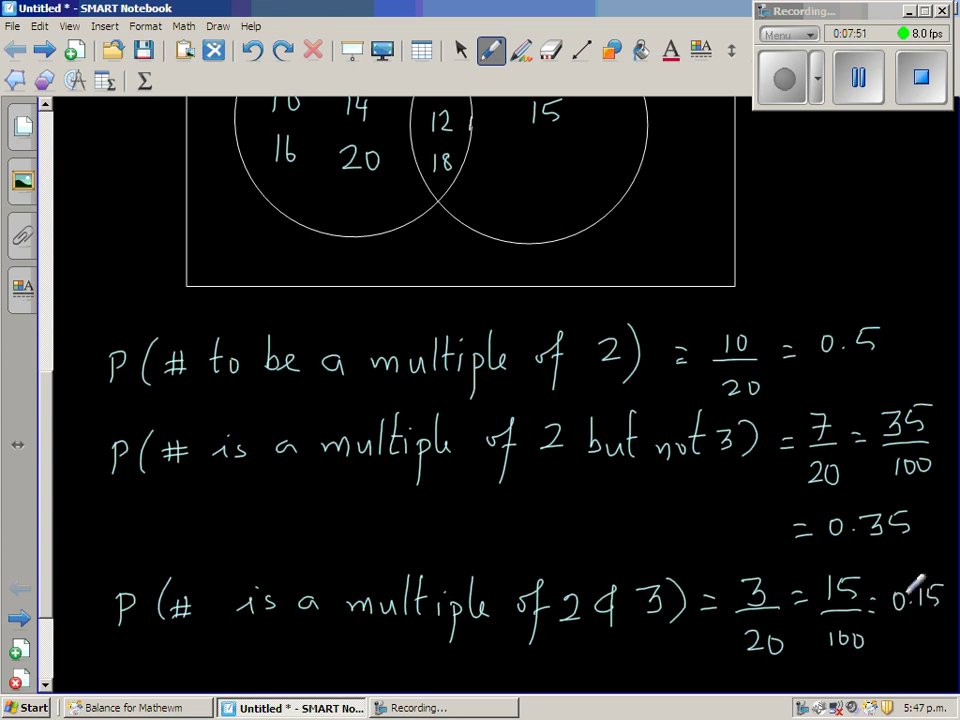
{"action": "scroll", "coordinate": [47, 563], "scroll_direction": "down", "scroll_amount": 4}
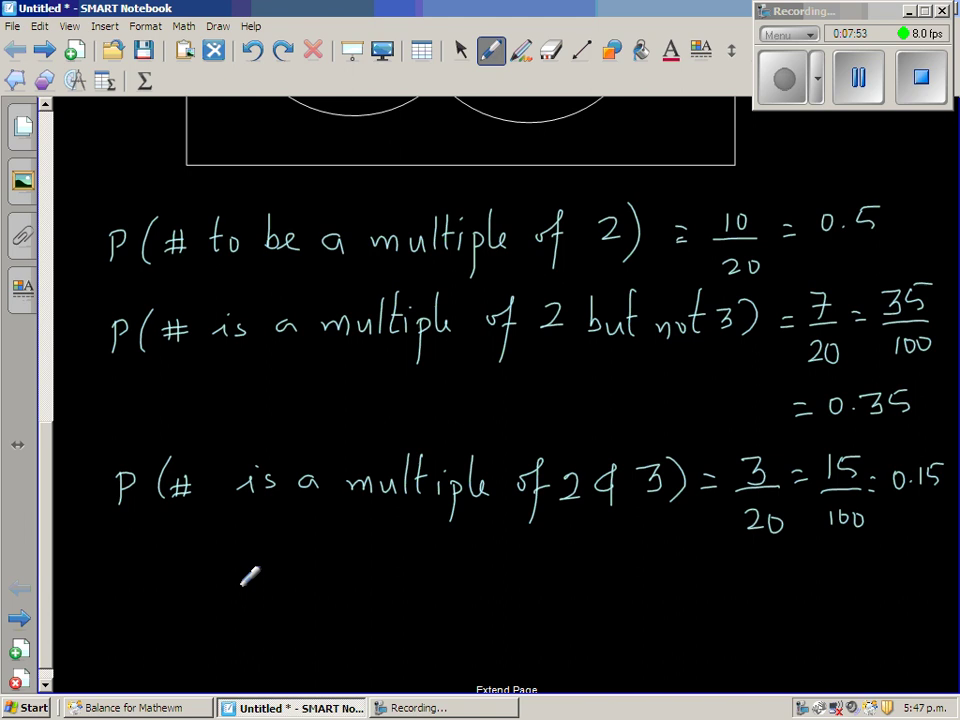
Handwrite P(# is not a multiple of 2 & 3) = on the fourth line, underlining 'not'
{"action": "mouse_move", "coordinate": [110, 608]}
{"action": "left_mouse_down"}
{"action": "mouse_move", "coordinate": [133, 575]}
{"action": "mouse_move", "coordinate": [112, 596]}
{"action": "left_mouse_up"}
{"action": "mouse_move", "coordinate": [156, 582]}
{"action": "left_mouse_down"}
{"action": "mouse_move", "coordinate": [151, 608]}
{"action": "mouse_move", "coordinate": [180, 606]}
{"action": "left_mouse_up"}
{"action": "mouse_move", "coordinate": [162, 592]}
{"action": "left_mouse_down"}
{"action": "mouse_move", "coordinate": [230, 604]}
{"action": "mouse_move", "coordinate": [264, 591]}
{"action": "mouse_move", "coordinate": [243, 603]}
{"action": "mouse_move", "coordinate": [316, 595]}
{"action": "mouse_move", "coordinate": [364, 572]}
{"action": "mouse_move", "coordinate": [396, 598]}
{"action": "mouse_move", "coordinate": [428, 586]}
{"action": "left_mouse_up"}
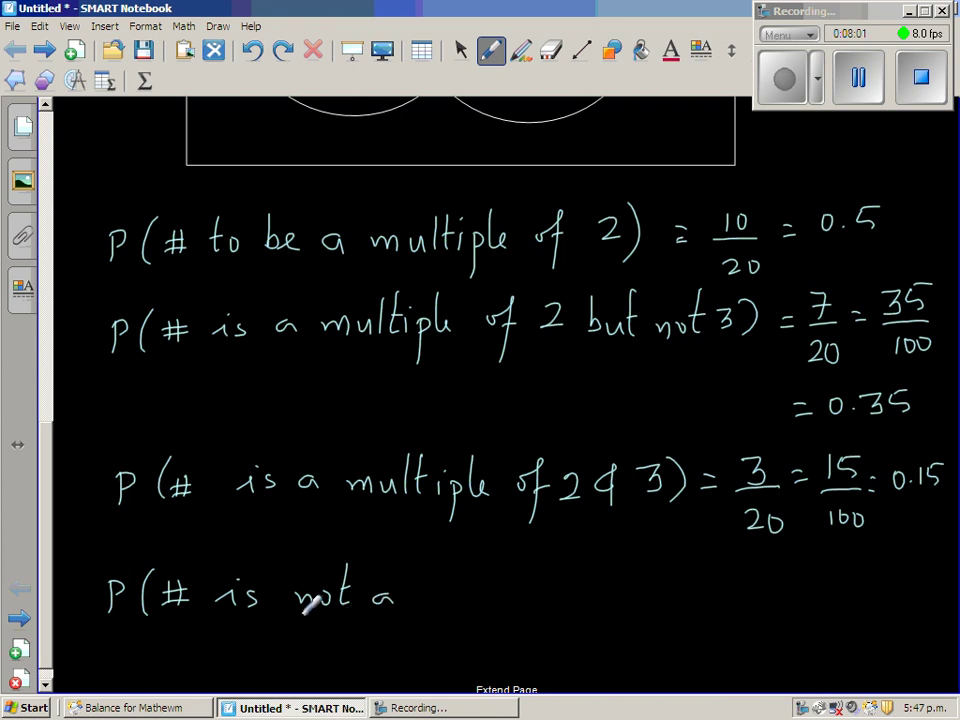
{"action": "left_click_drag", "start_coordinate": [295, 615], "coordinate": [352, 616]}
{"action": "mouse_move", "coordinate": [420, 608]}
{"action": "left_mouse_down"}
{"action": "mouse_move", "coordinate": [486, 583]}
{"action": "mouse_move", "coordinate": [497, 596]}
{"action": "mouse_move", "coordinate": [519, 578]}
{"action": "left_mouse_up"}
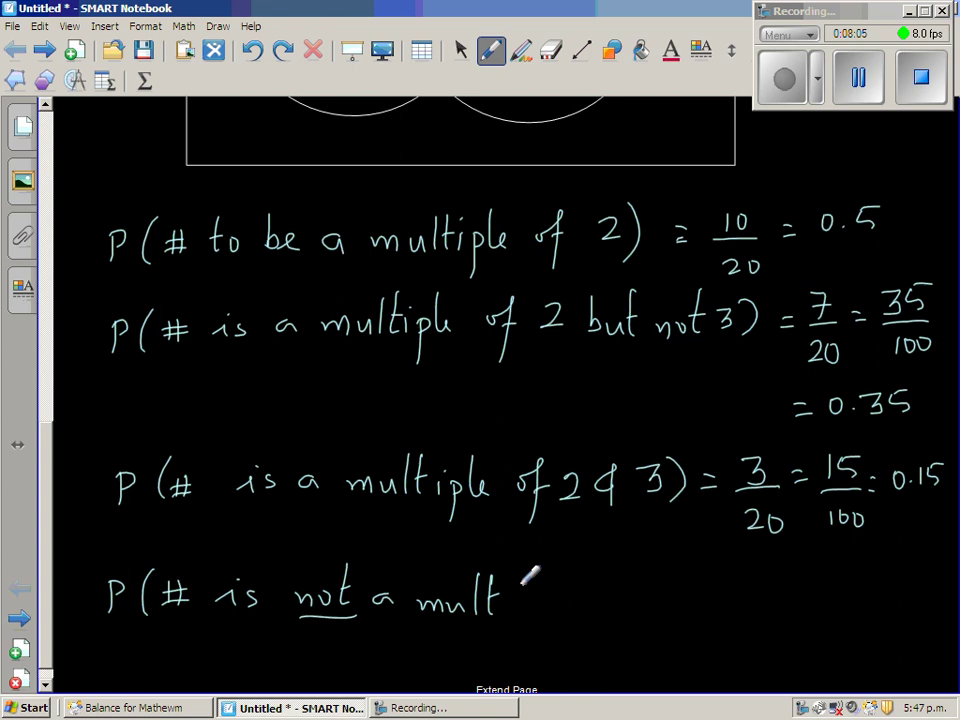
{"action": "mouse_move", "coordinate": [537, 596]}
{"action": "left_mouse_down"}
{"action": "mouse_move", "coordinate": [587, 598]}
{"action": "mouse_move", "coordinate": [613, 622]}
{"action": "mouse_move", "coordinate": [679, 611]}
{"action": "mouse_move", "coordinate": [700, 590]}
{"action": "mouse_move", "coordinate": [745, 614]}
{"action": "mouse_move", "coordinate": [775, 592]}
{"action": "left_mouse_up"}
{"action": "left_click_drag", "start_coordinate": [760, 603], "coordinate": [776, 603]}
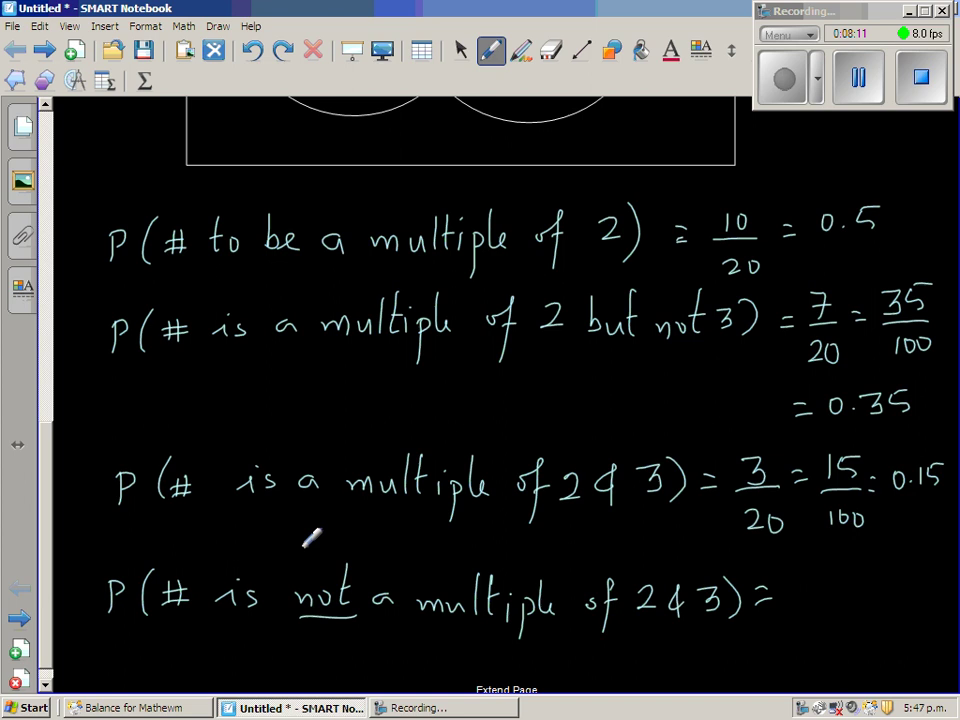
Write the answer 7/20 = 35/100 after the equals sign
{"action": "scroll", "coordinate": [54, 390], "scroll_direction": "up", "scroll_amount": 8}
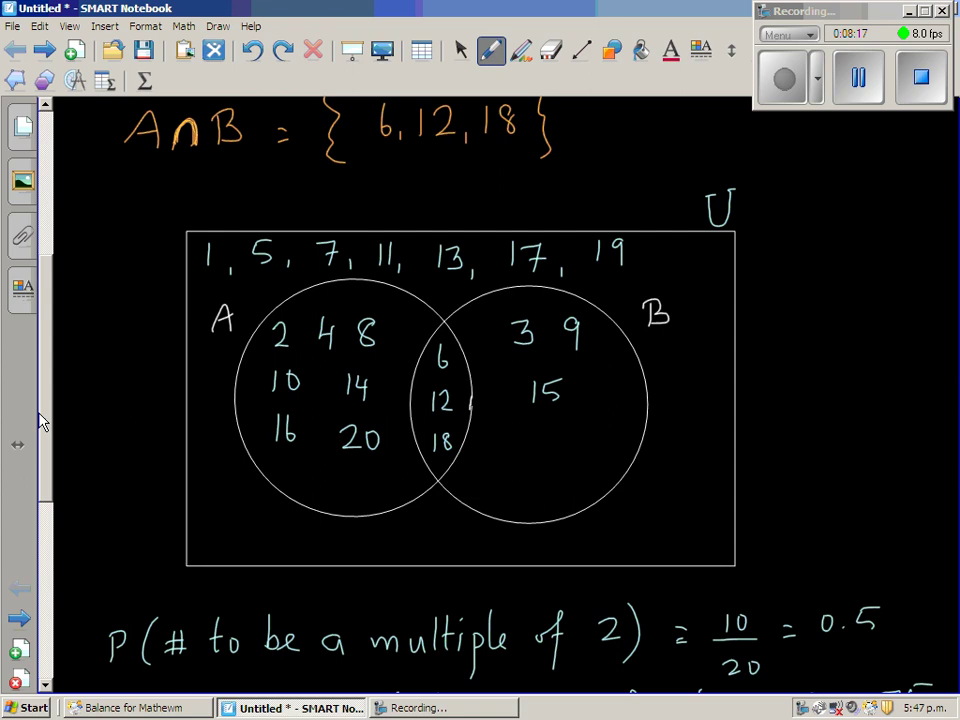
{"action": "left_click_drag", "start_coordinate": [40, 420], "coordinate": [45, 593]}
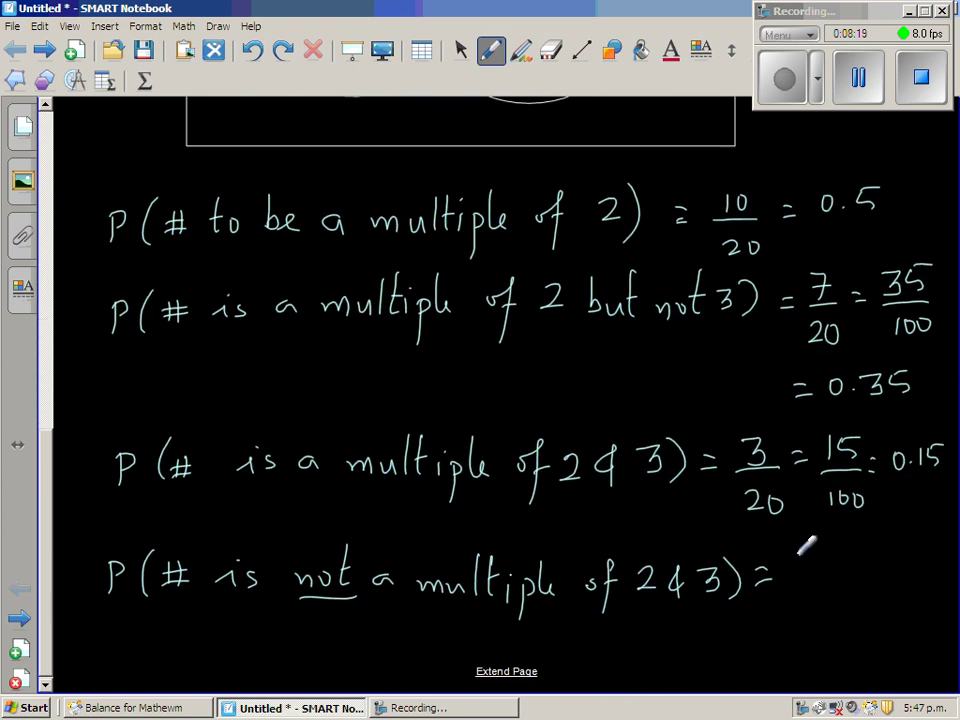
{"action": "mouse_move", "coordinate": [797, 556]}
{"action": "left_mouse_down"}
{"action": "mouse_move", "coordinate": [814, 563]}
{"action": "mouse_move", "coordinate": [810, 590]}
{"action": "mouse_move", "coordinate": [843, 605]}
{"action": "mouse_move", "coordinate": [826, 612]}
{"action": "left_mouse_up"}
{"action": "left_click_drag", "start_coordinate": [855, 573], "coordinate": [872, 572]}
{"action": "mouse_move", "coordinate": [855, 581]}
{"action": "left_mouse_down"}
{"action": "mouse_move", "coordinate": [930, 566]}
{"action": "mouse_move", "coordinate": [915, 556]}
{"action": "mouse_move", "coordinate": [935, 582]}
{"action": "left_mouse_up"}
{"action": "mouse_move", "coordinate": [889, 592]}
{"action": "left_mouse_down"}
{"action": "mouse_move", "coordinate": [889, 612]}
{"action": "mouse_move", "coordinate": [930, 598]}
{"action": "left_mouse_up"}
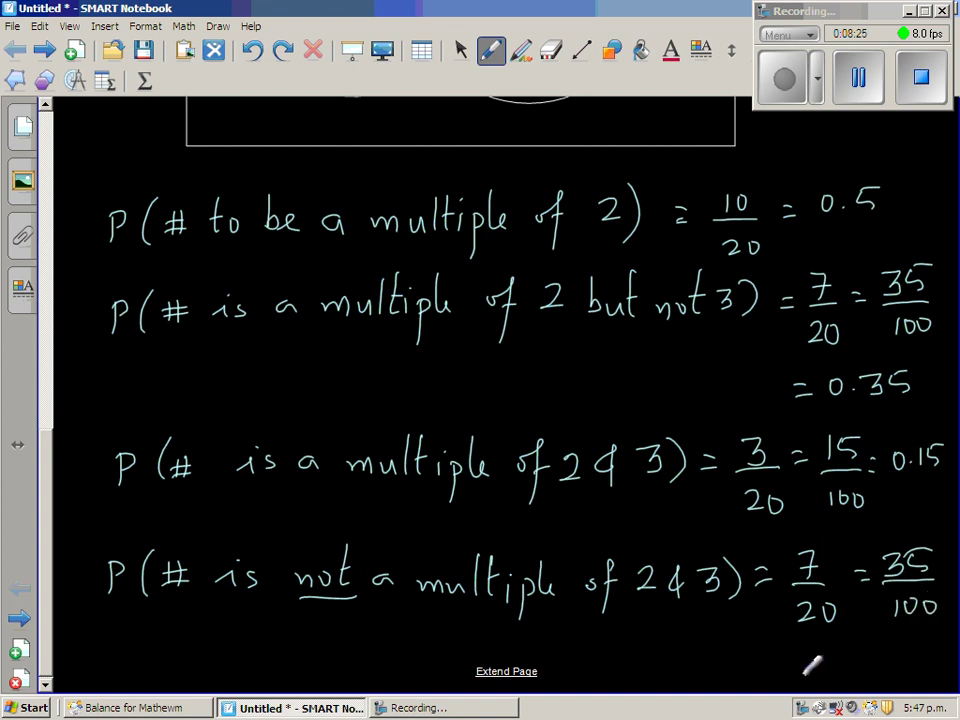